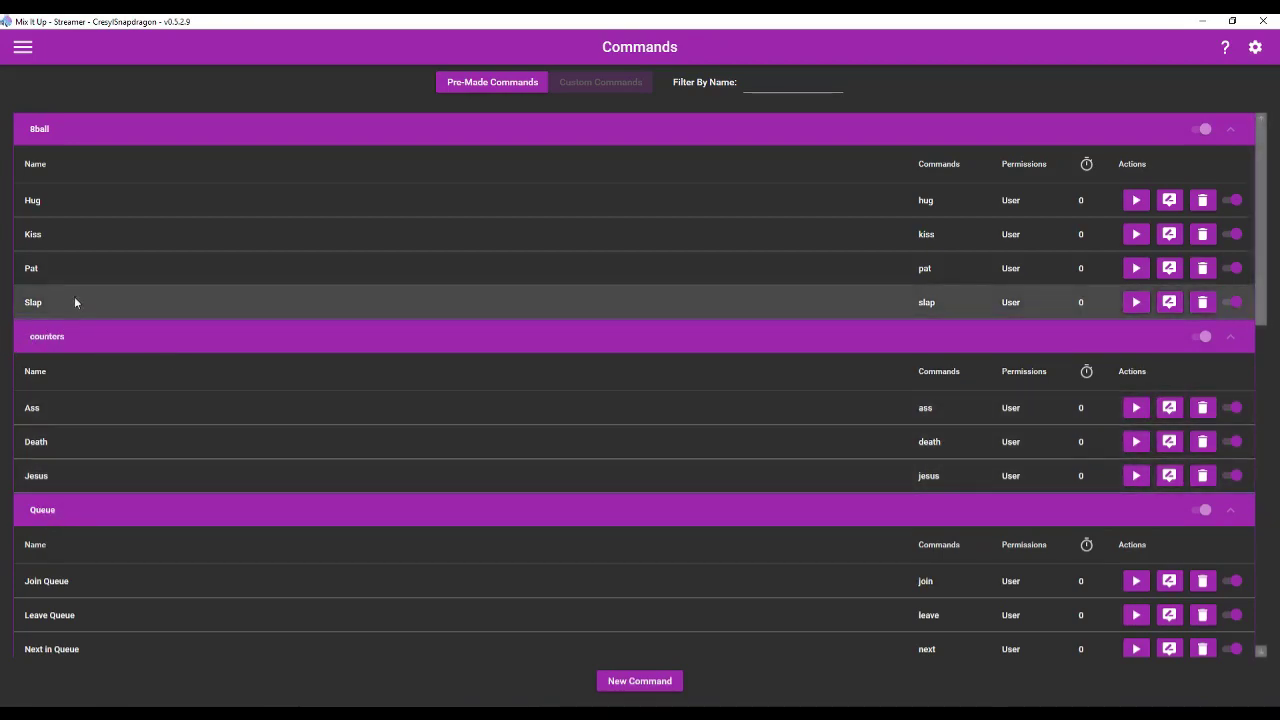
Start a new advanced command named 'Dr. pepper'
{"action": "left_click", "coordinate": [679, 680]}
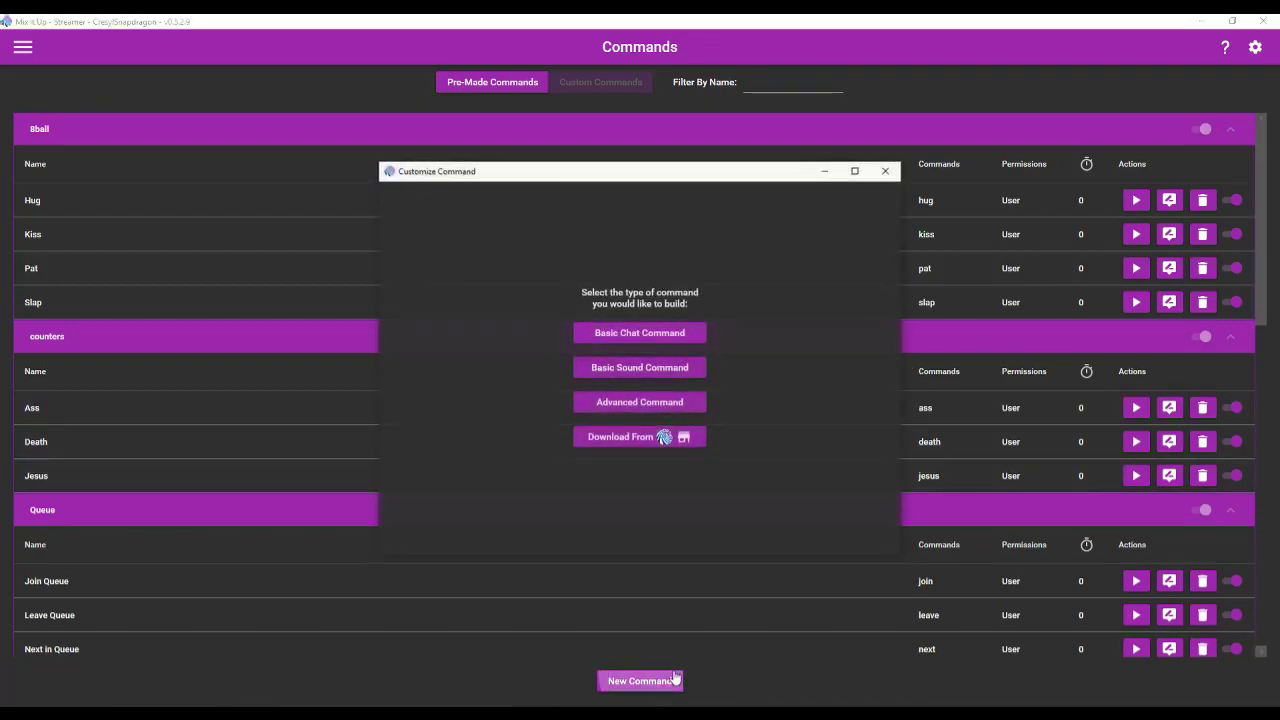
{"action": "left_click", "coordinate": [681, 406]}
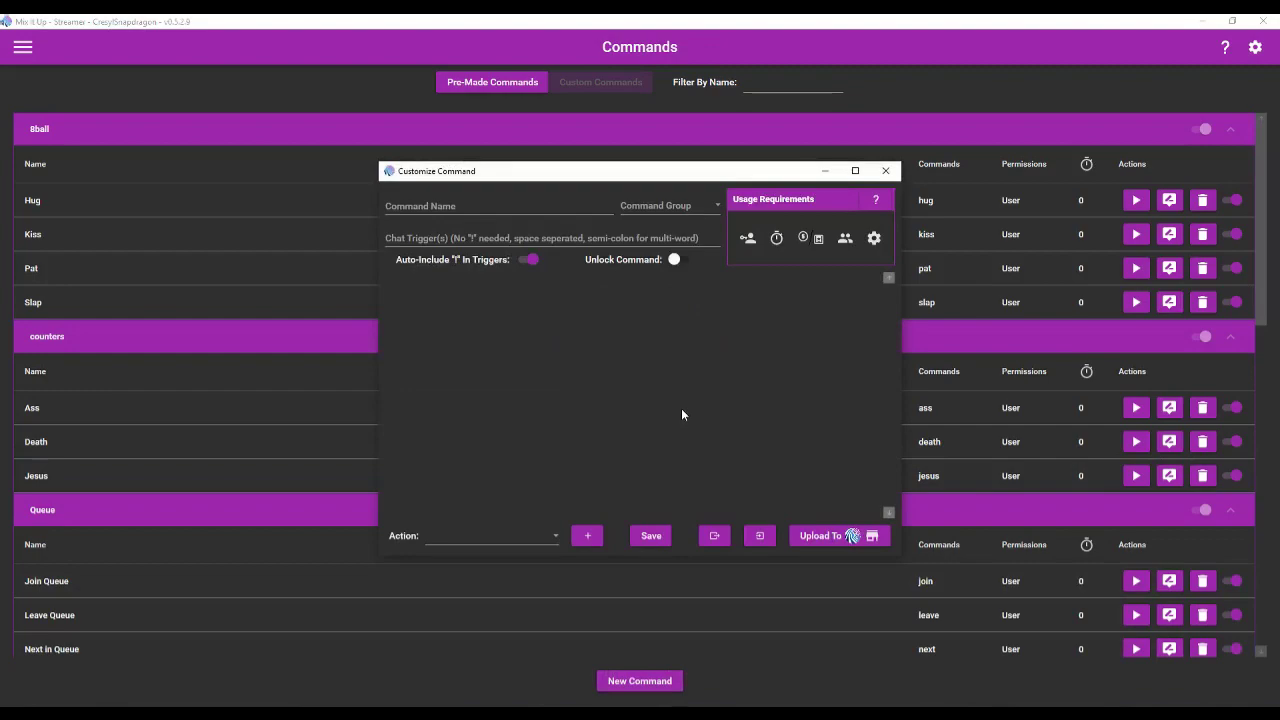
{"action": "left_click", "coordinate": [525, 207]}
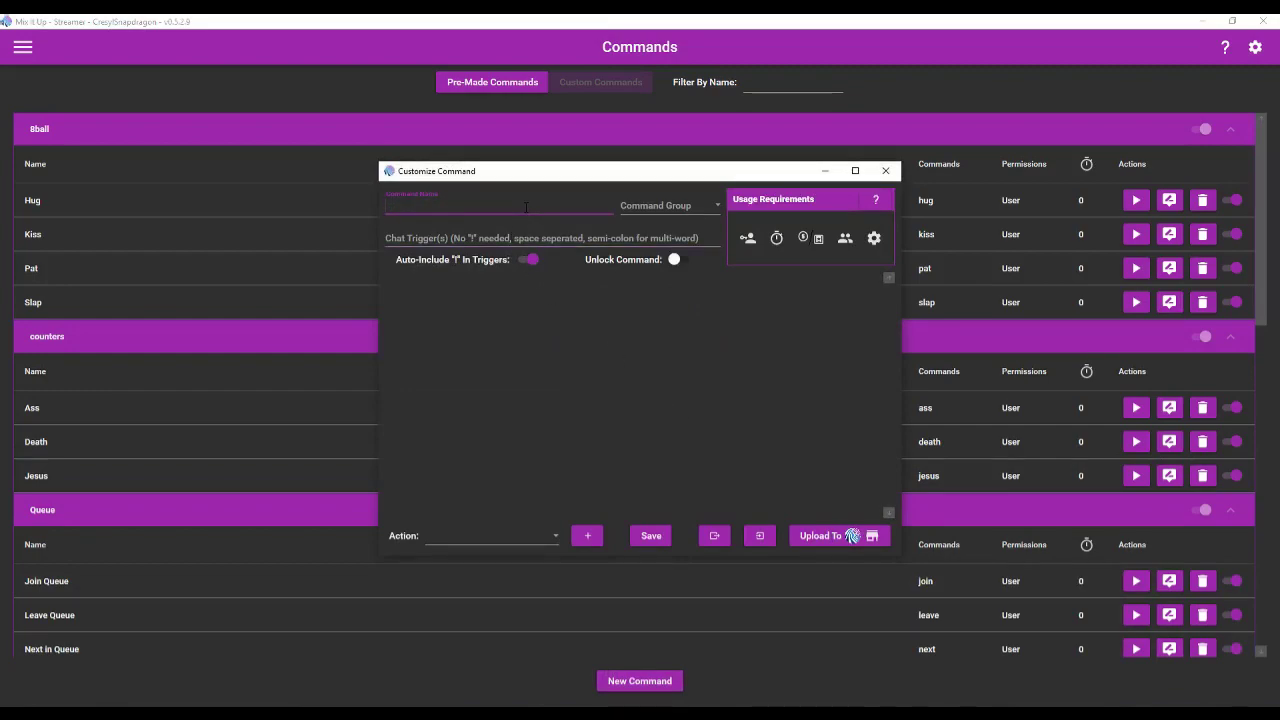
{"action": "type", "text": "Dr. pepper"}
Put the command in the counters group with chat trigger 'drpepper'
{"action": "left_click", "coordinate": [662, 205]}
{"action": "left_click", "coordinate": [658, 224]}
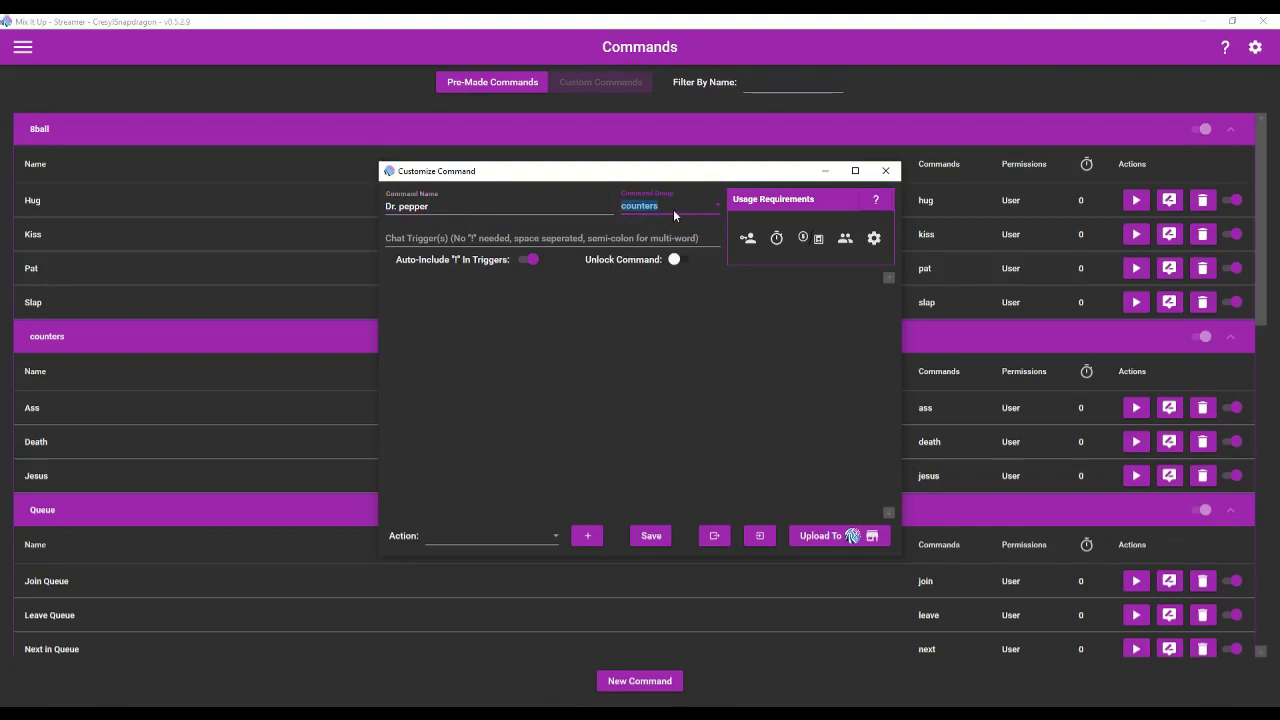
{"action": "left_click", "coordinate": [609, 237]}
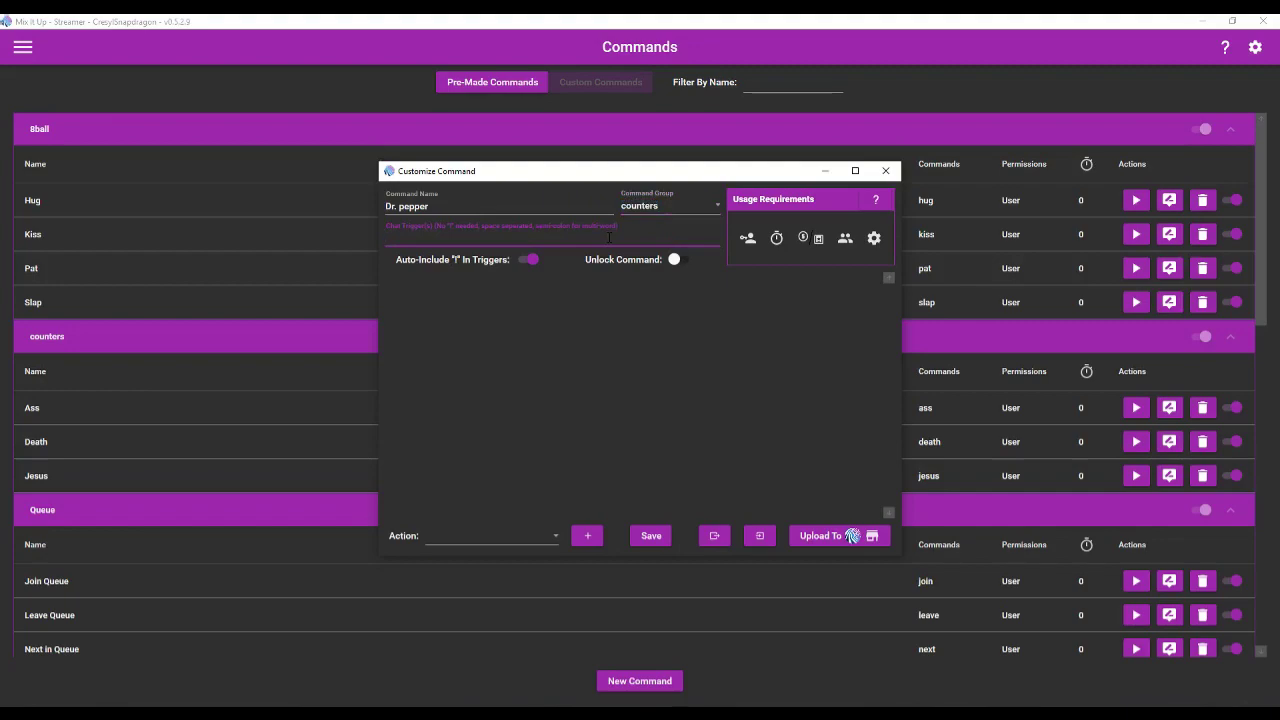
{"action": "type", "text": "drpepper"}
Set a 10-second cooldown, keeping the User role and currency requirements unchanged
{"action": "left_click", "coordinate": [755, 243]}
{"action": "left_click", "coordinate": [773, 283]}
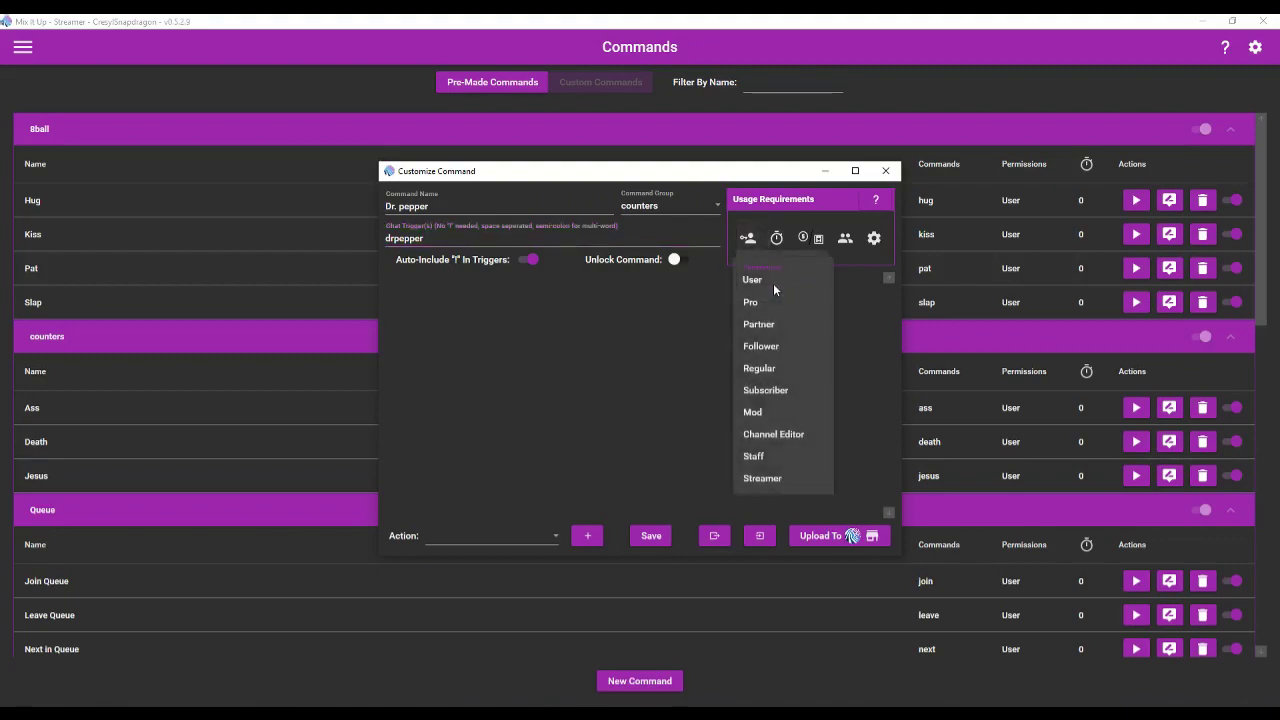
{"action": "left_click", "coordinate": [775, 239]}
{"action": "left_click", "coordinate": [775, 239]}
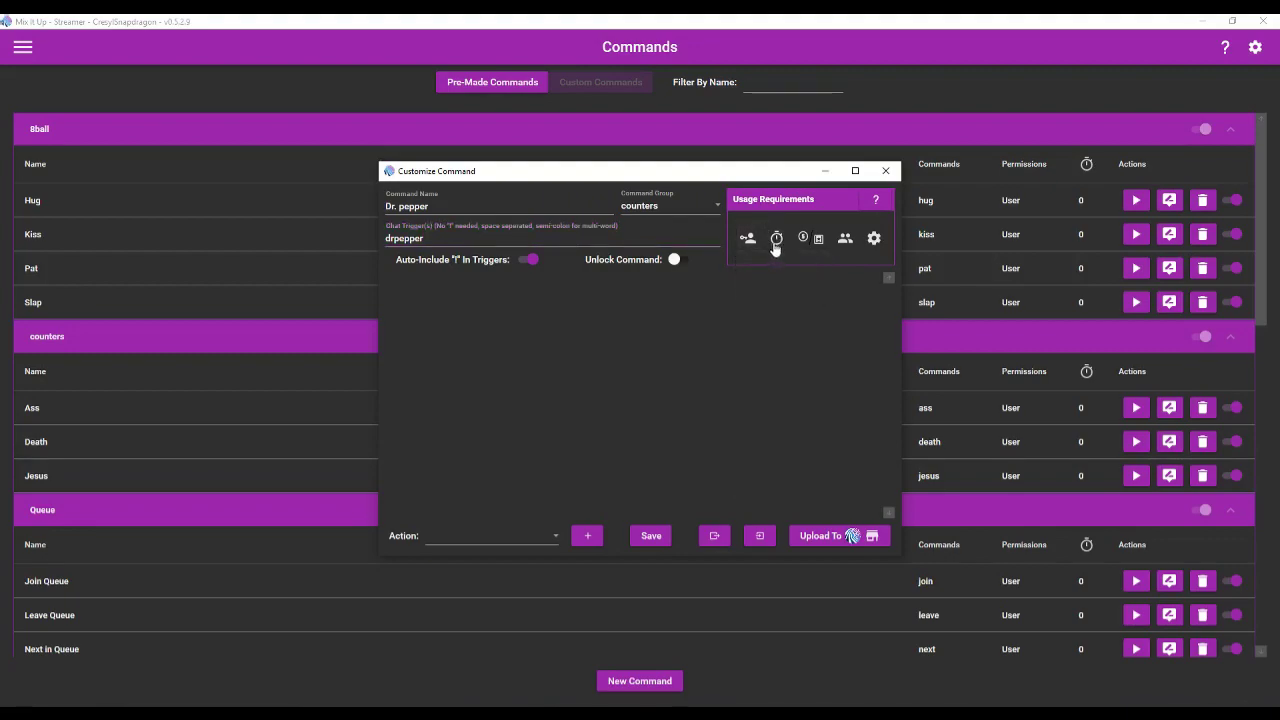
{"action": "left_click", "coordinate": [856, 277]}
{"action": "type", "text": "10"}
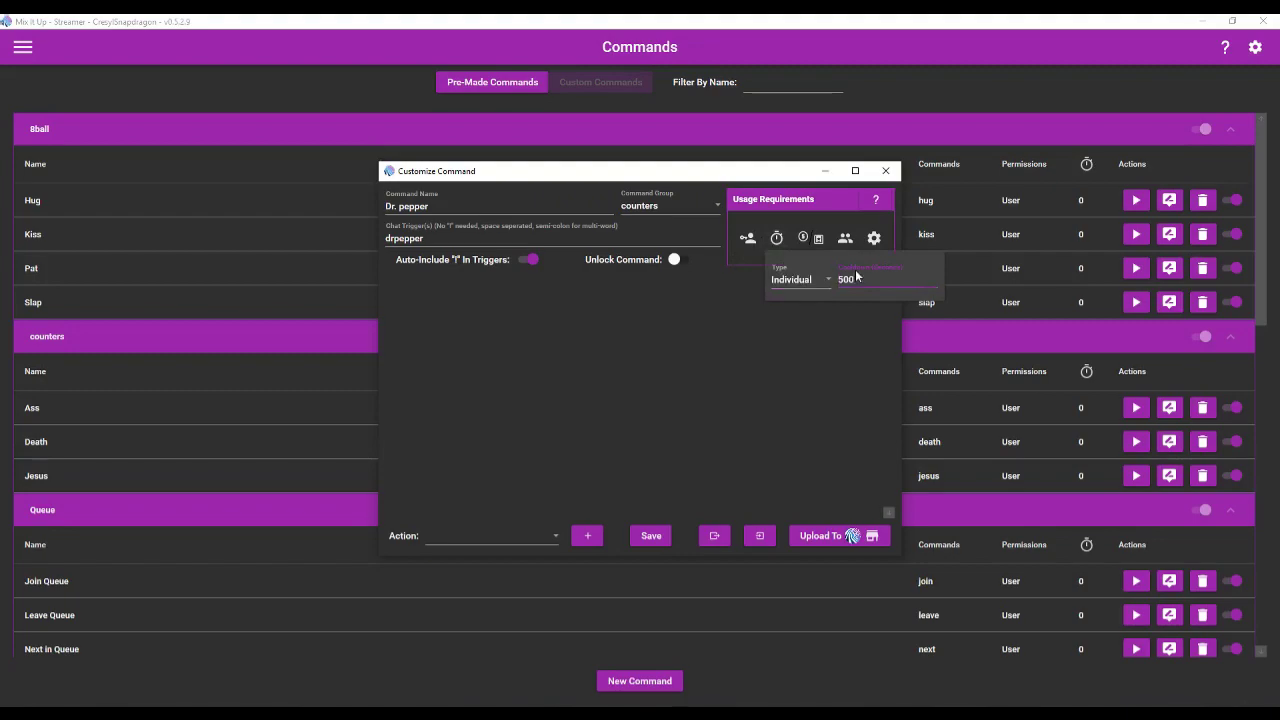
{"action": "left_click", "coordinate": [811, 328]}
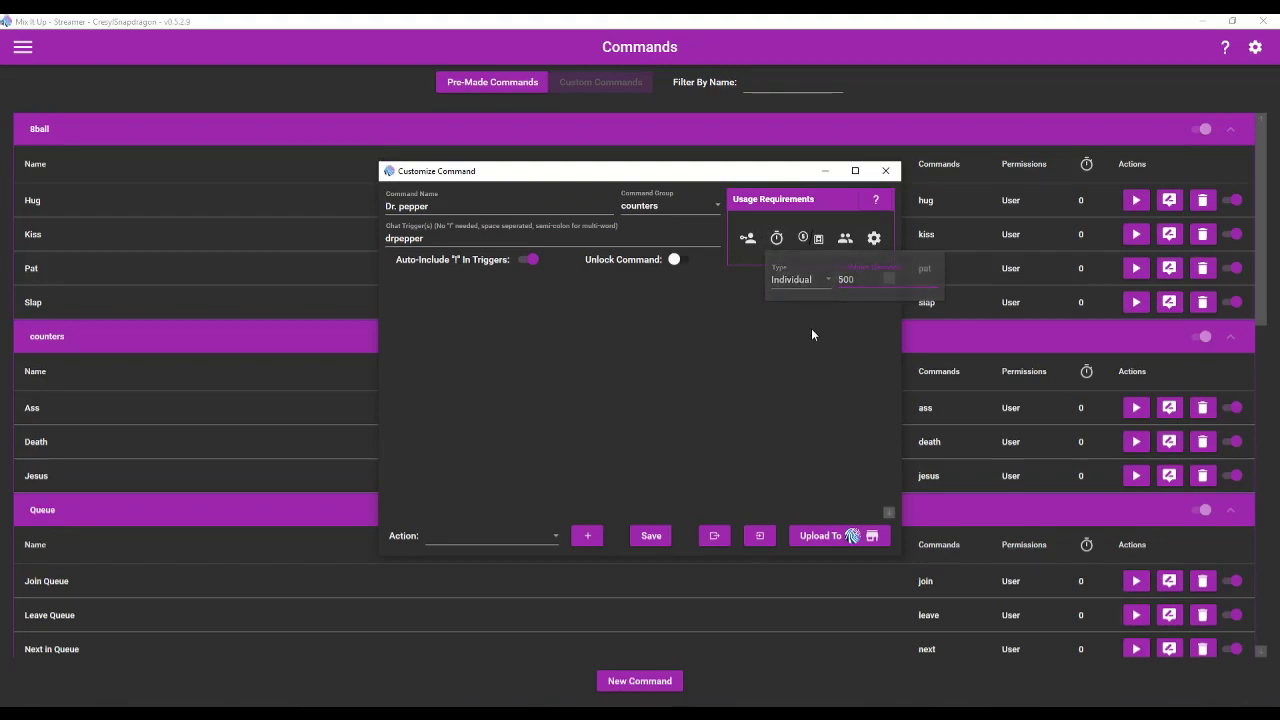
{"action": "left_click", "coordinate": [805, 246]}
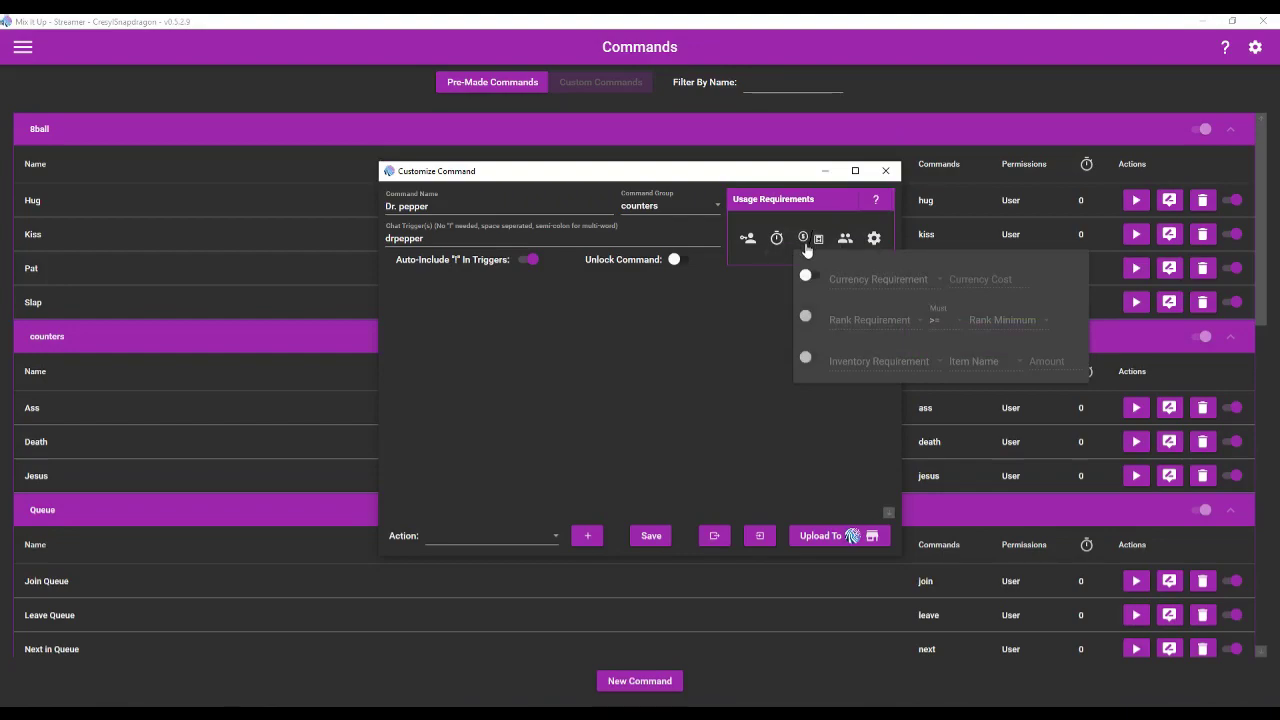
{"action": "left_click", "coordinate": [736, 306]}
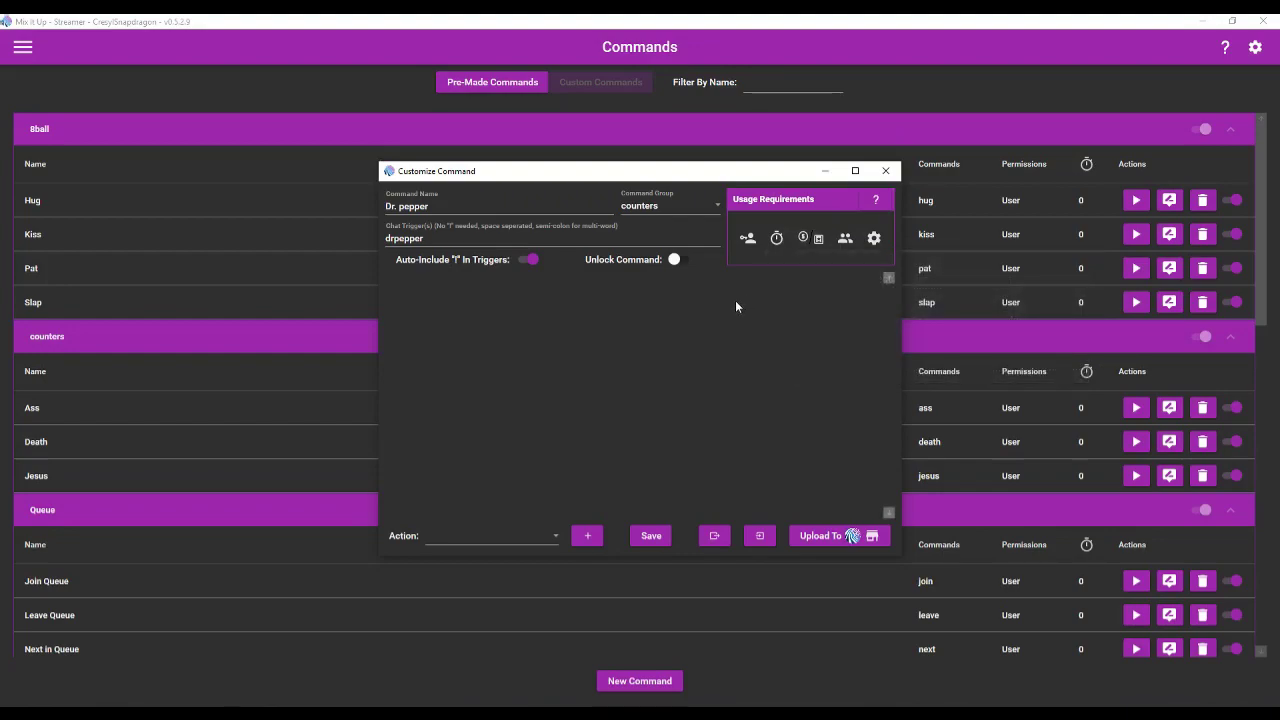
Browse the Action list through all action types, from Chat Message to Web Request
{"action": "left_click", "coordinate": [497, 538]}
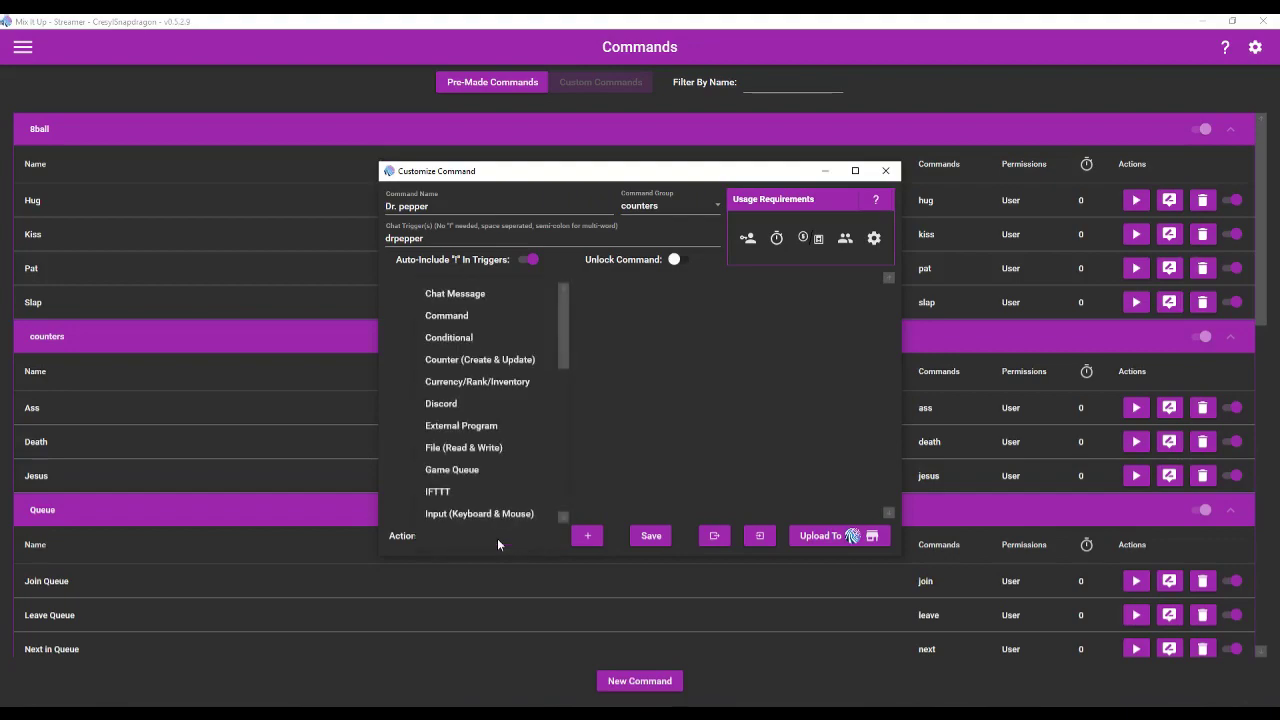
{"action": "scroll", "coordinate": [556, 372], "scroll_direction": "down", "scroll_amount": 3}
{"action": "left_click_drag", "start_coordinate": [558, 369], "coordinate": [576, 483]}
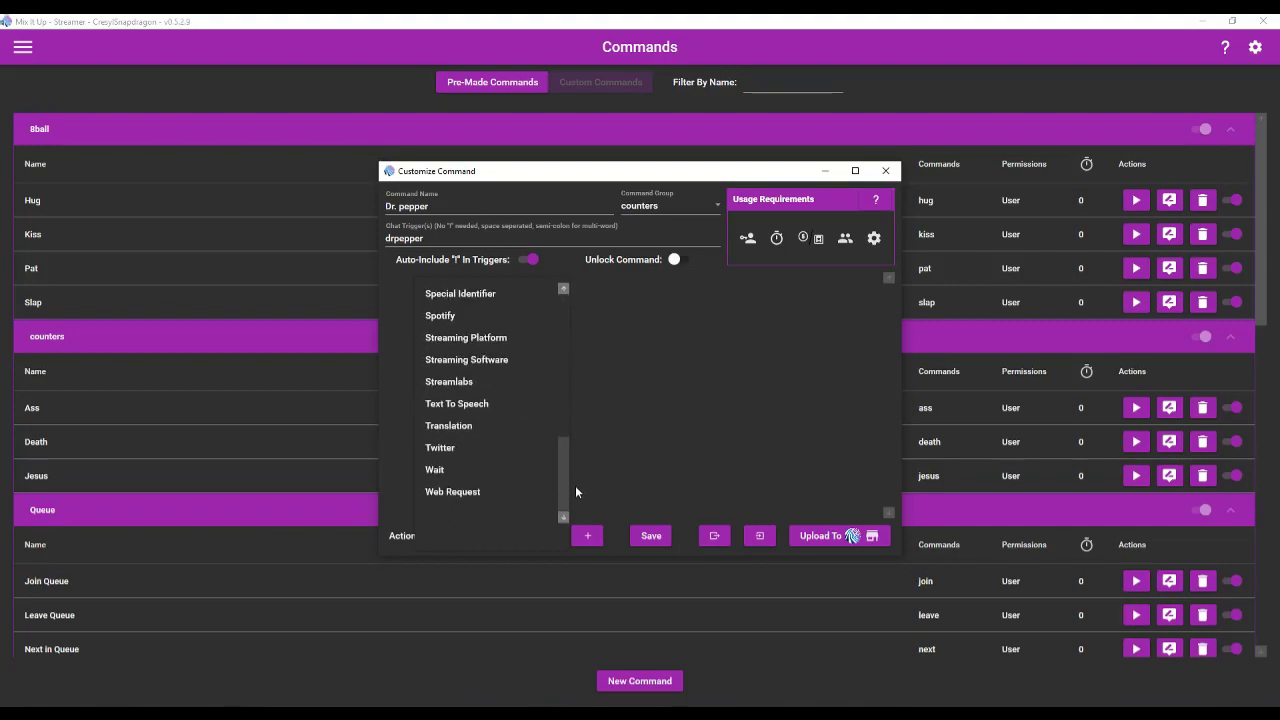
{"action": "left_click_drag", "start_coordinate": [575, 485], "coordinate": [577, 336]}
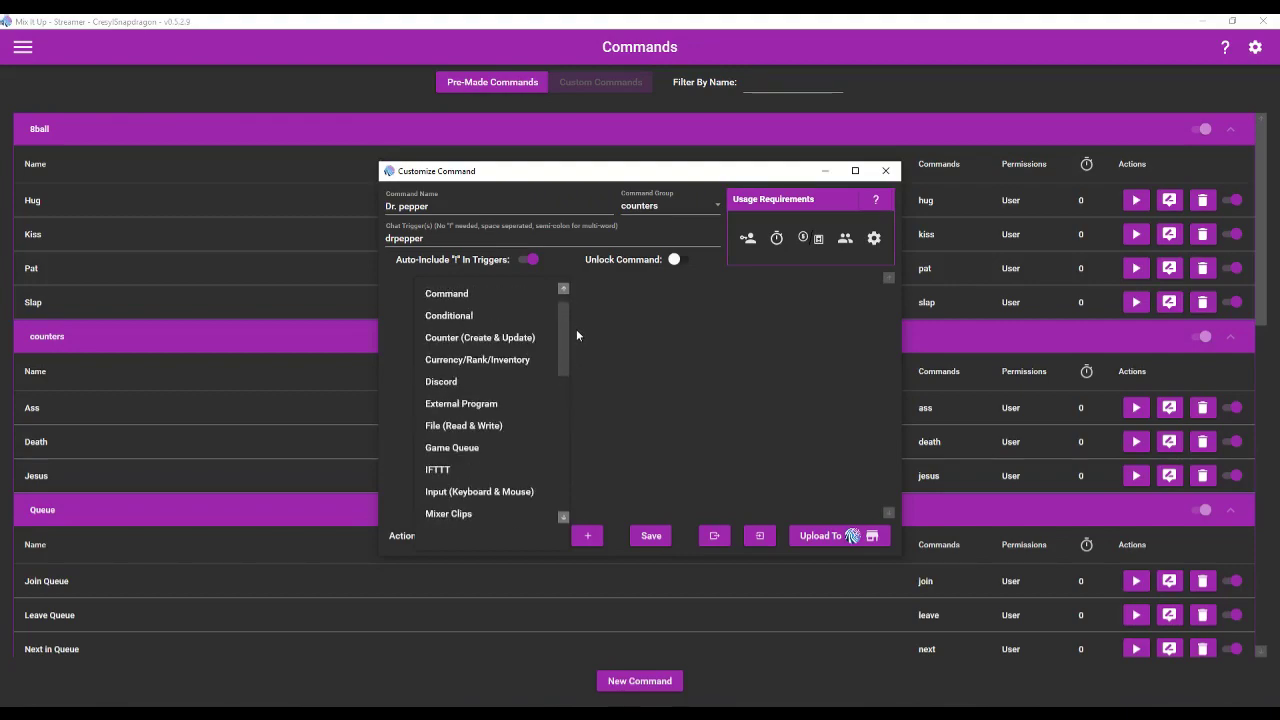
{"action": "left_click_drag", "start_coordinate": [577, 333], "coordinate": [578, 326]}
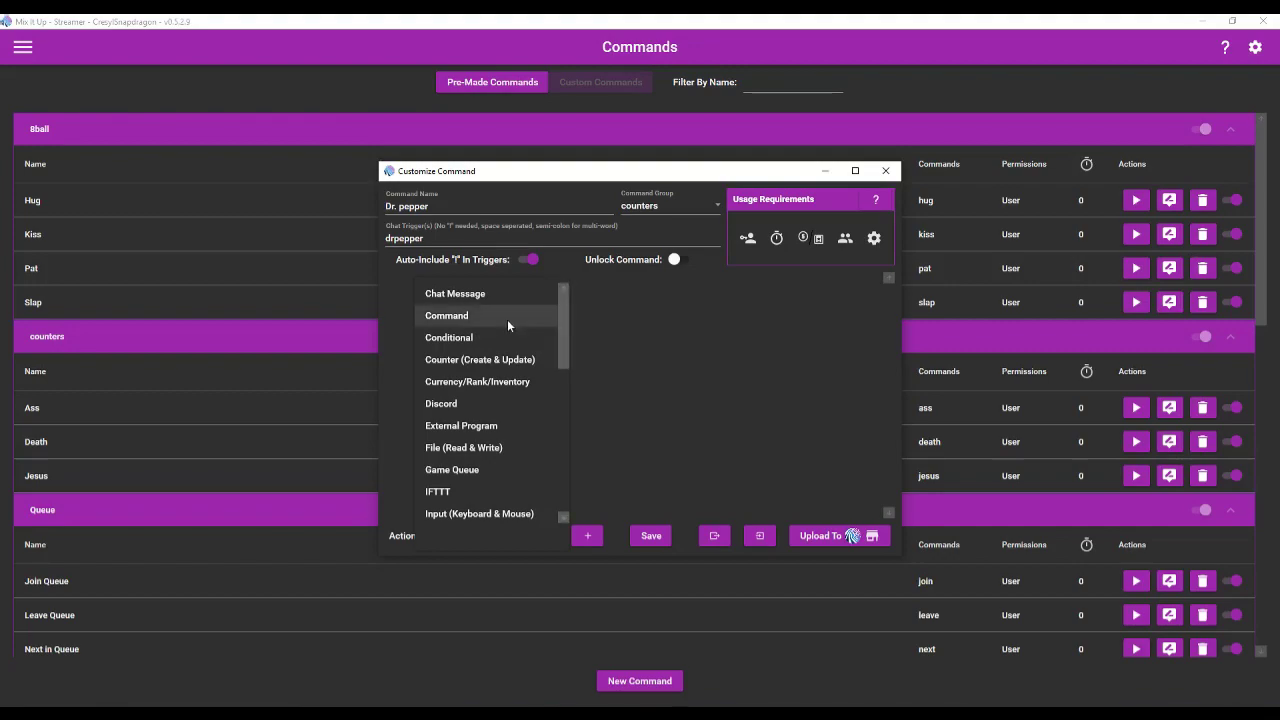
Add a Counter action that updates the 'pepper' counter by +1
{"action": "left_click", "coordinate": [520, 359]}
{"action": "left_click", "coordinate": [585, 535]}
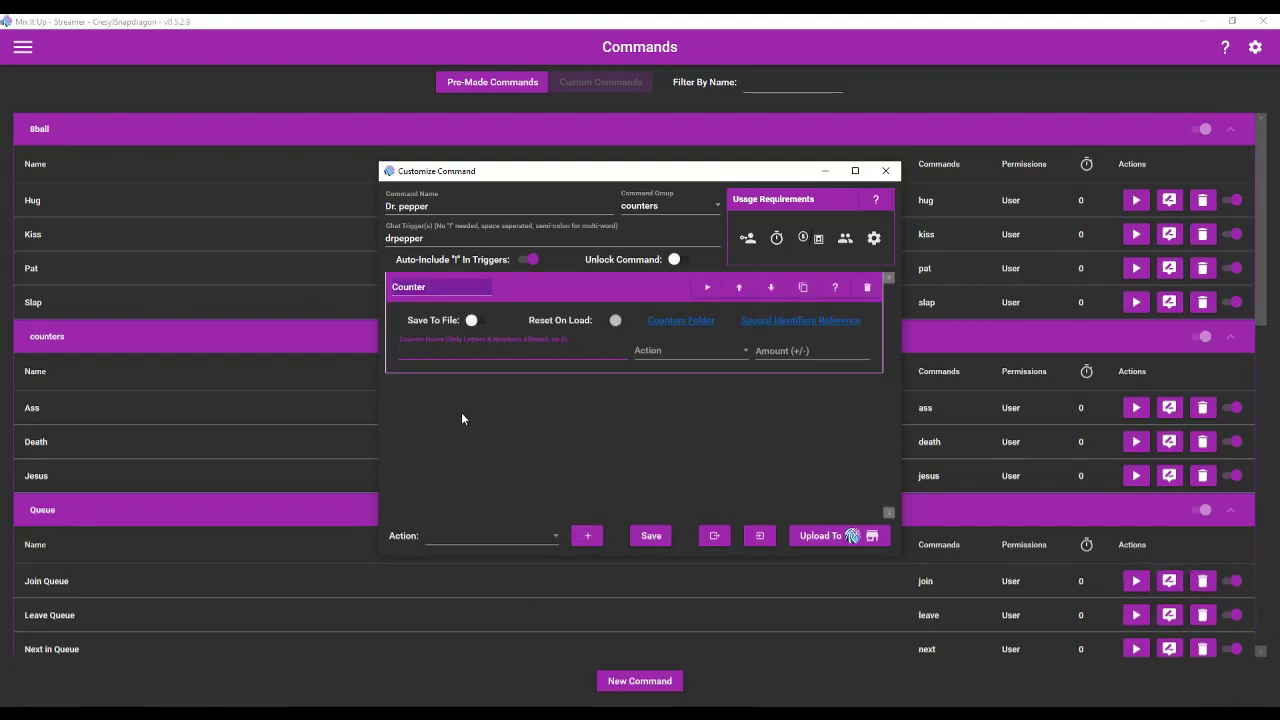
{"action": "type", "text": "pepper"}
{"action": "left_click", "coordinate": [646, 351]}
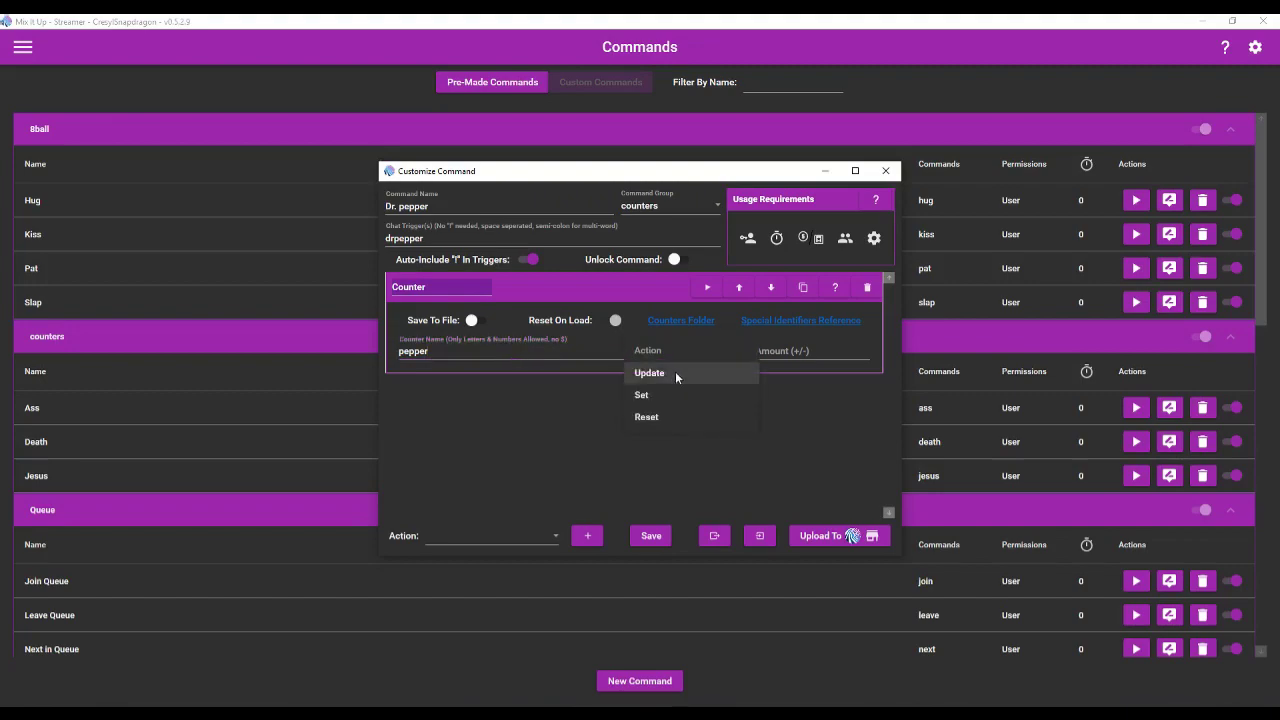
{"action": "left_click", "coordinate": [676, 374]}
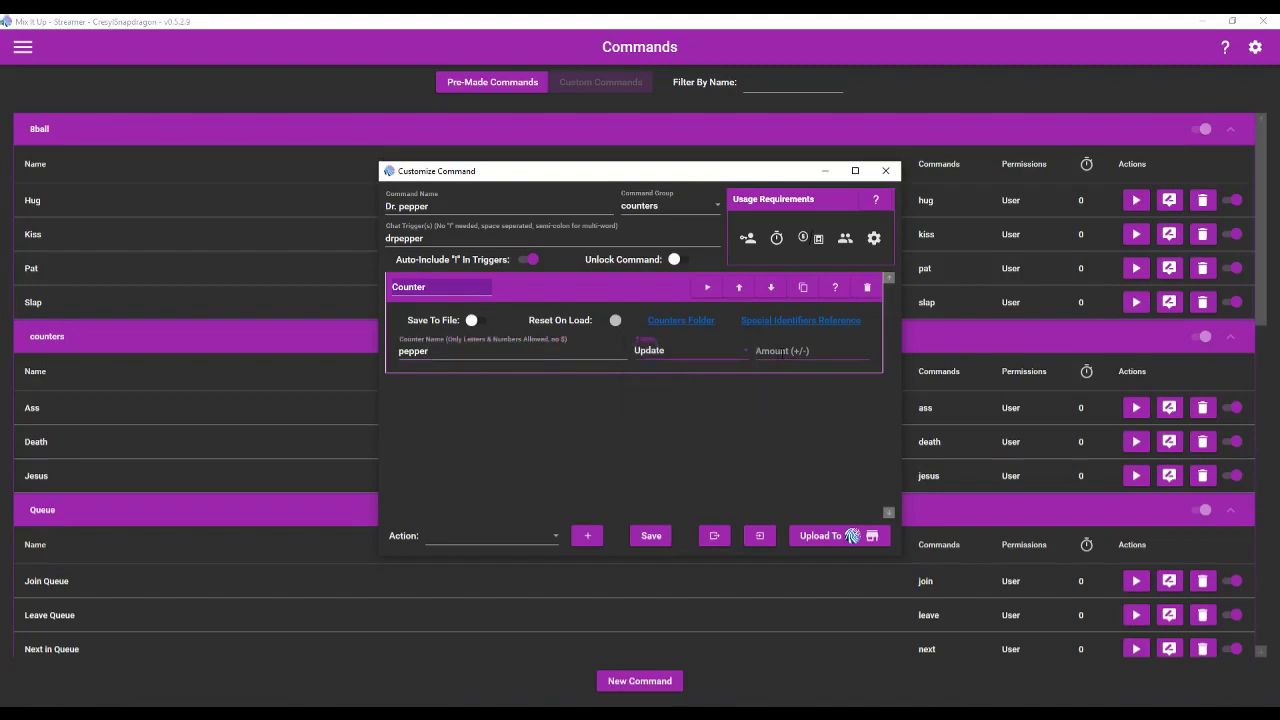
{"action": "left_click", "coordinate": [781, 349]}
{"action": "type", "text": "+1"}
Look through the action types for the next action to add
{"action": "left_click", "coordinate": [520, 535]}
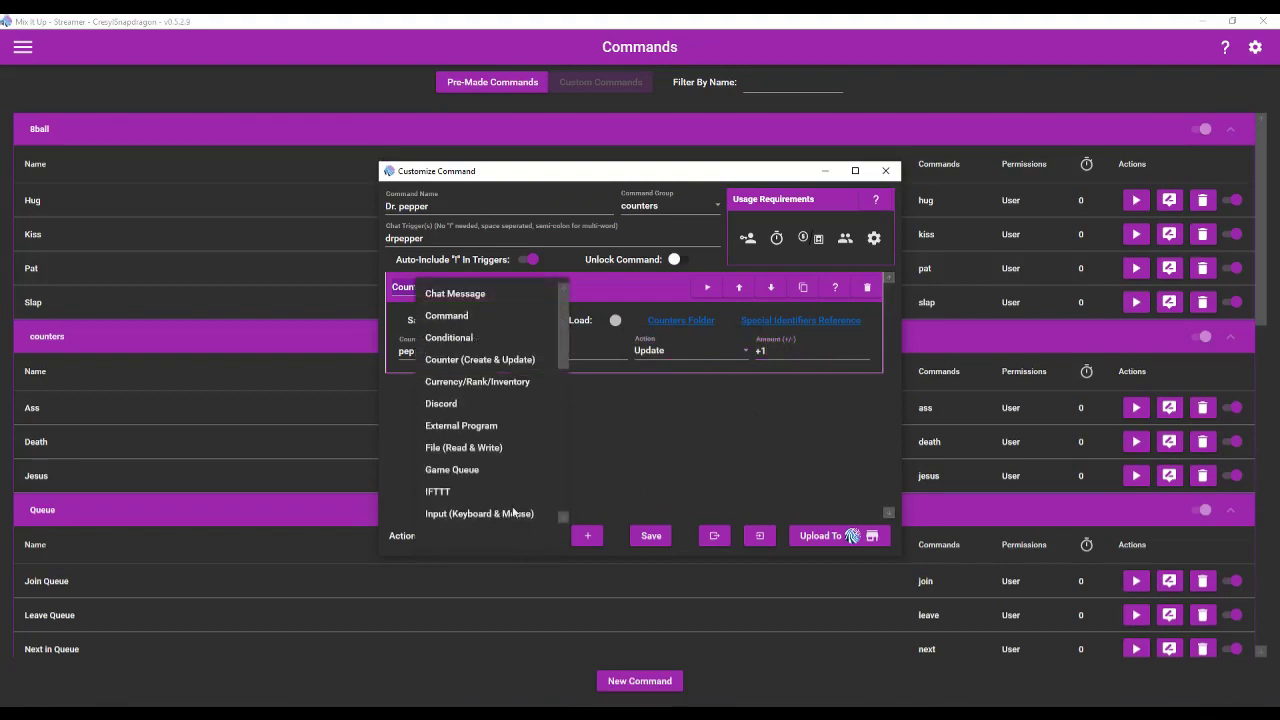
{"action": "scroll", "coordinate": [507, 380], "scroll_direction": "down", "scroll_amount": 2}
{"action": "scroll", "coordinate": [559, 352], "scroll_direction": "up", "scroll_amount": 2}
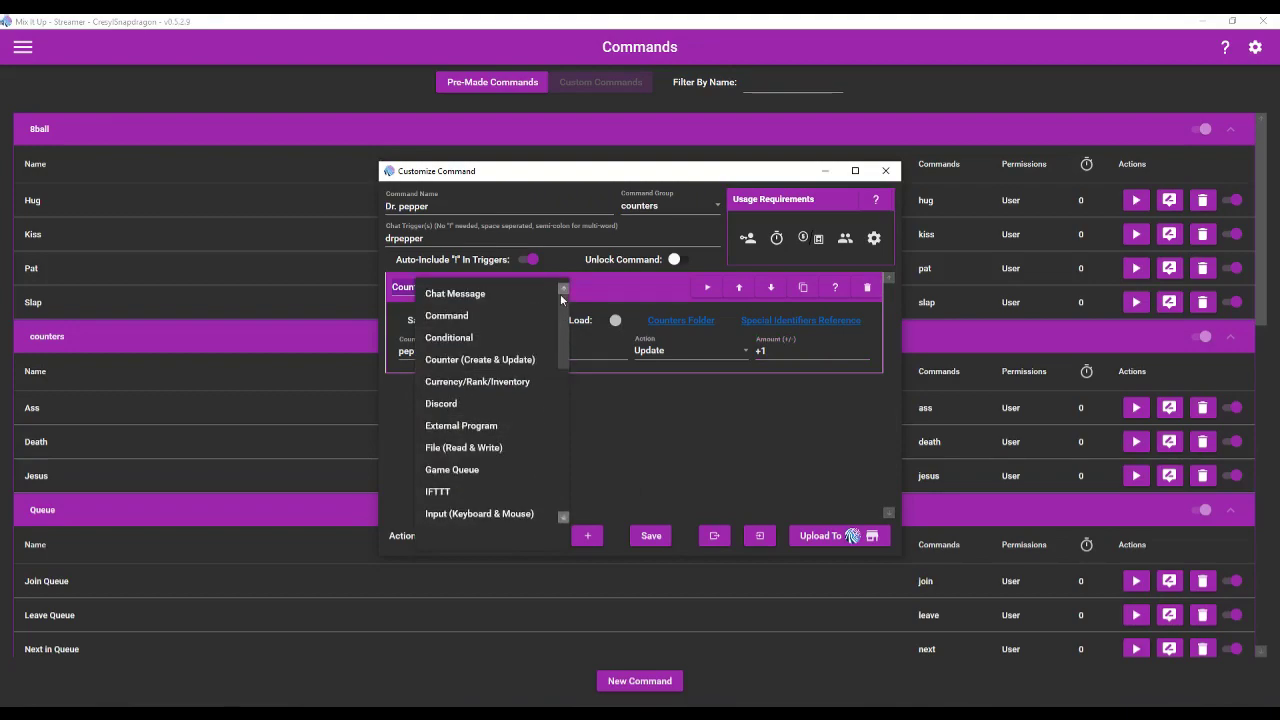
Add a Chat Message action after the counter action
{"action": "left_click", "coordinate": [488, 292]}
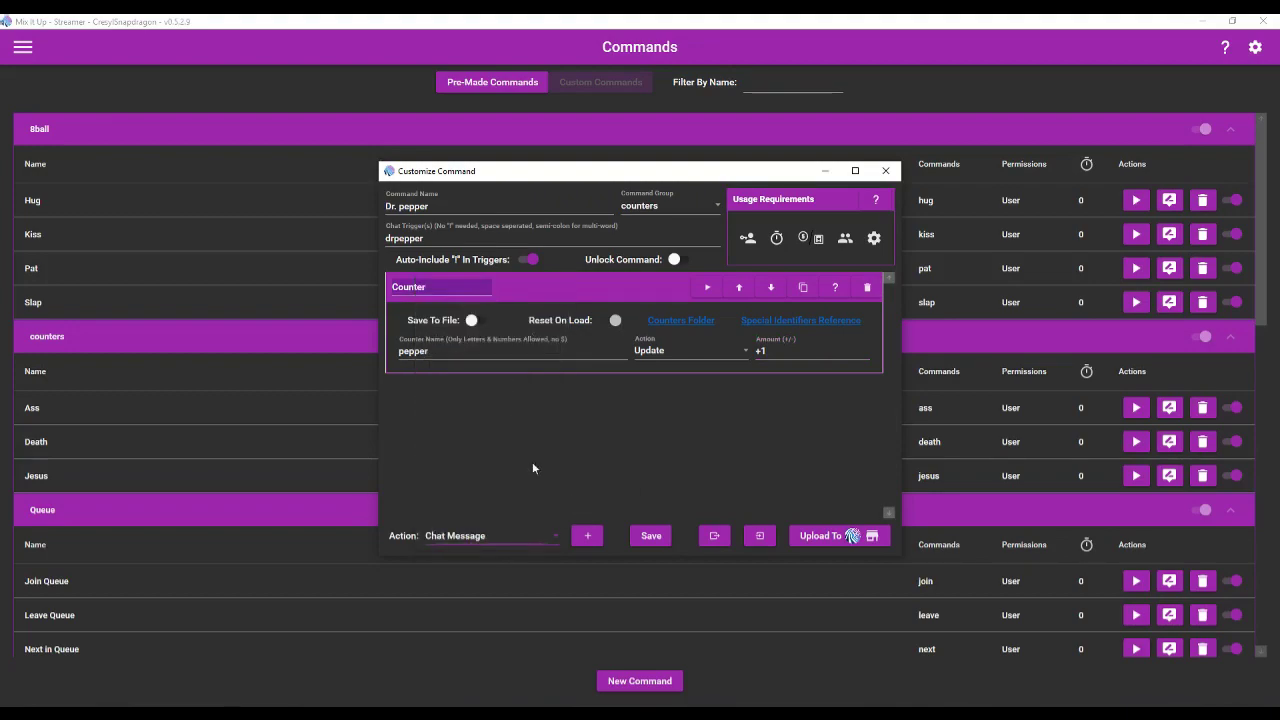
{"action": "left_click", "coordinate": [587, 535]}
{"action": "left_click", "coordinate": [553, 286]}
Write the reply tagging the streamer: '… has had $pepper Dr. peppers! She really needs to stop drinking that stuf'
{"action": "left_click", "coordinate": [474, 461]}
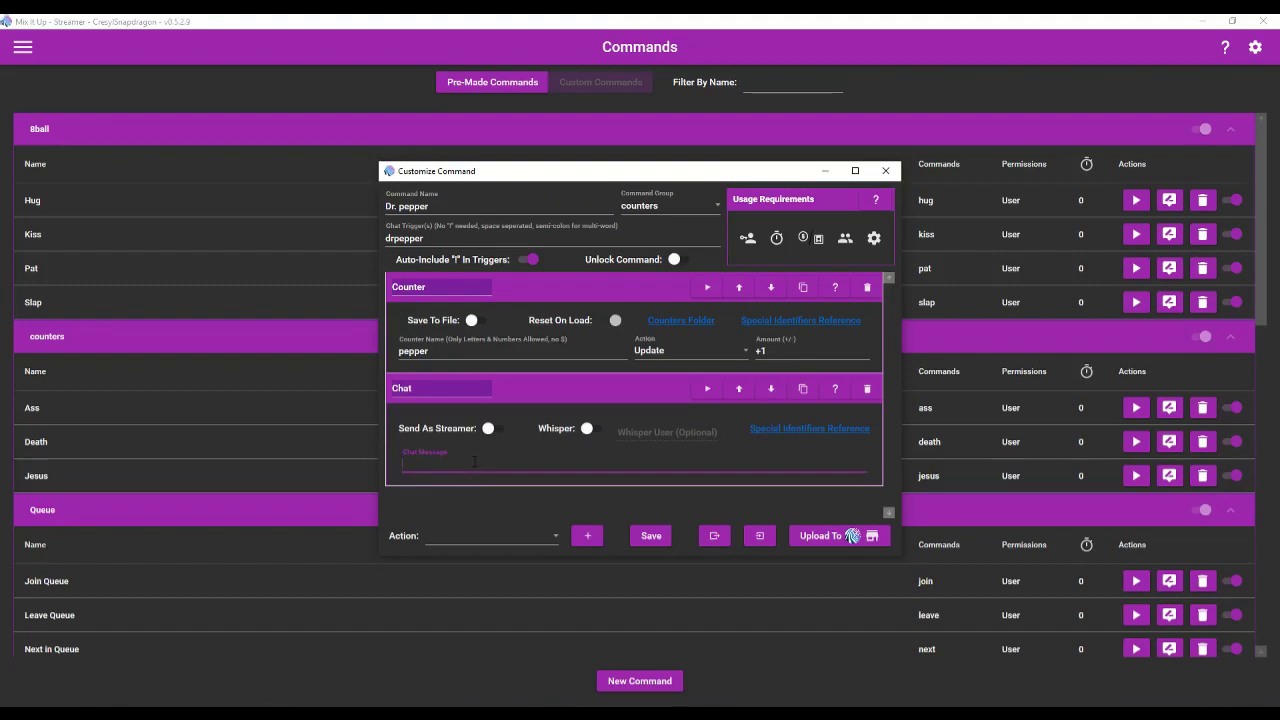
{"action": "type", "text": "@Cresylsnapdragon has had #p"}
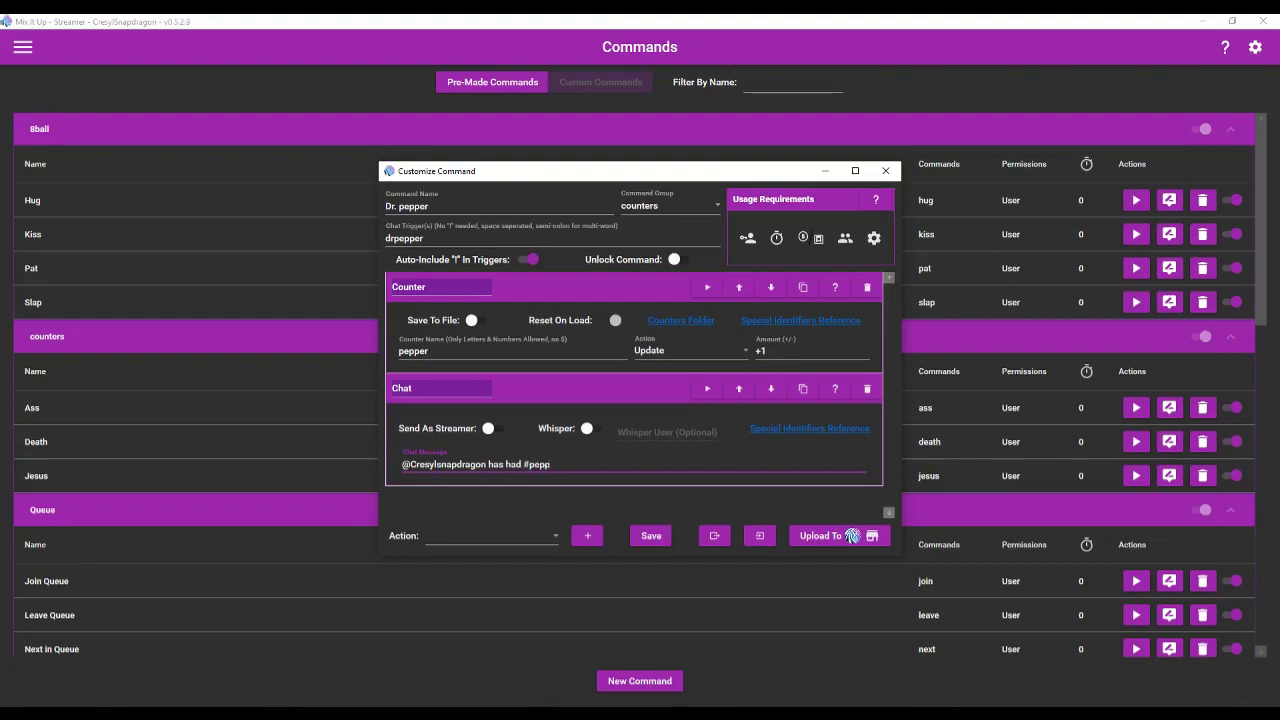
{"action": "key", "text": "BackSpace"}
{"action": "key", "text": "BackSpace"}
{"action": "type", "text": "$pepper Dr. peppers!"}
{"action": "type", "text": "She really needs to stop drinking that"}
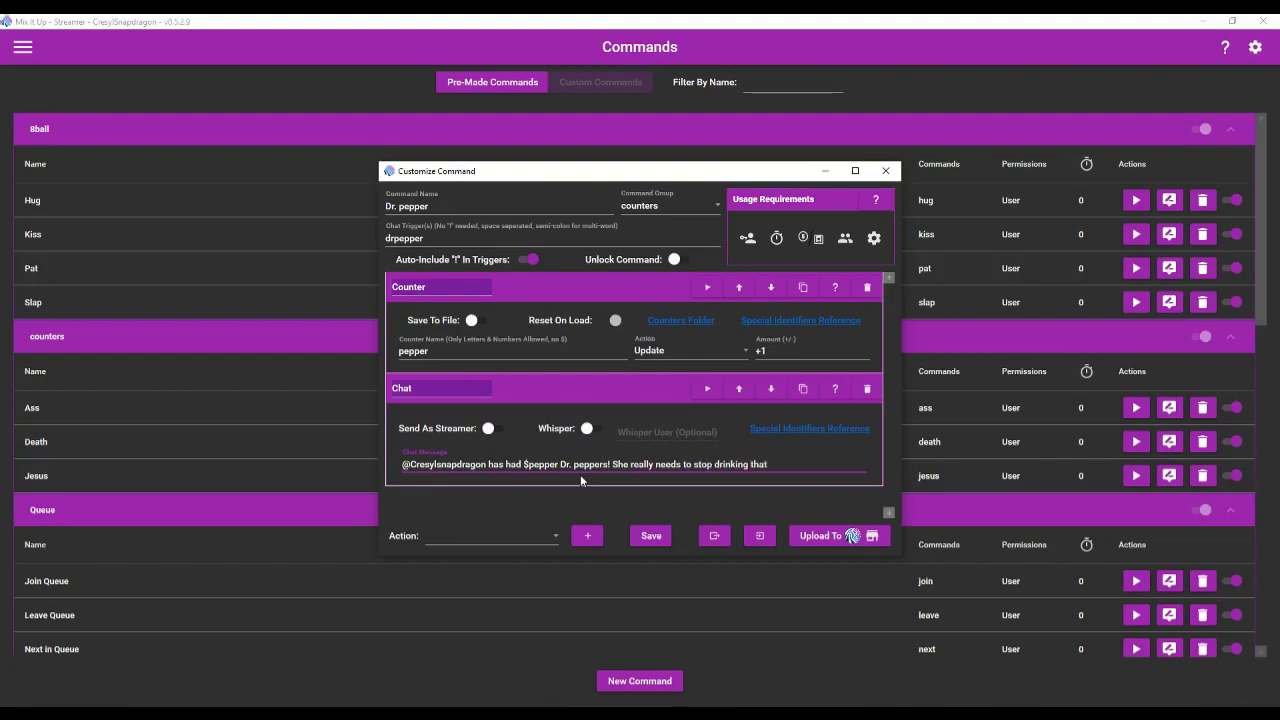
{"action": "type", "text": " stuff!"}
Save the Dr. pepper command and go to the Chat page
{"action": "left_click", "coordinate": [648, 540]}
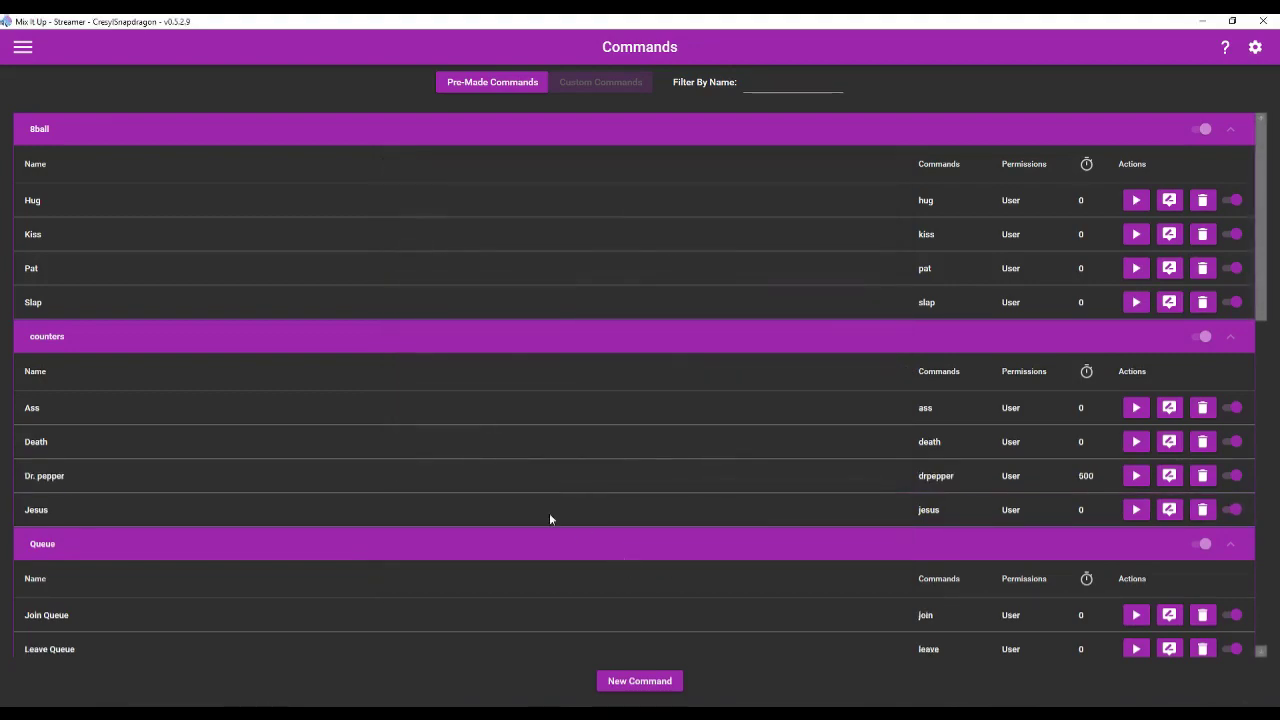
{"action": "left_click", "coordinate": [22, 50]}
{"action": "left_click", "coordinate": [36, 92]}
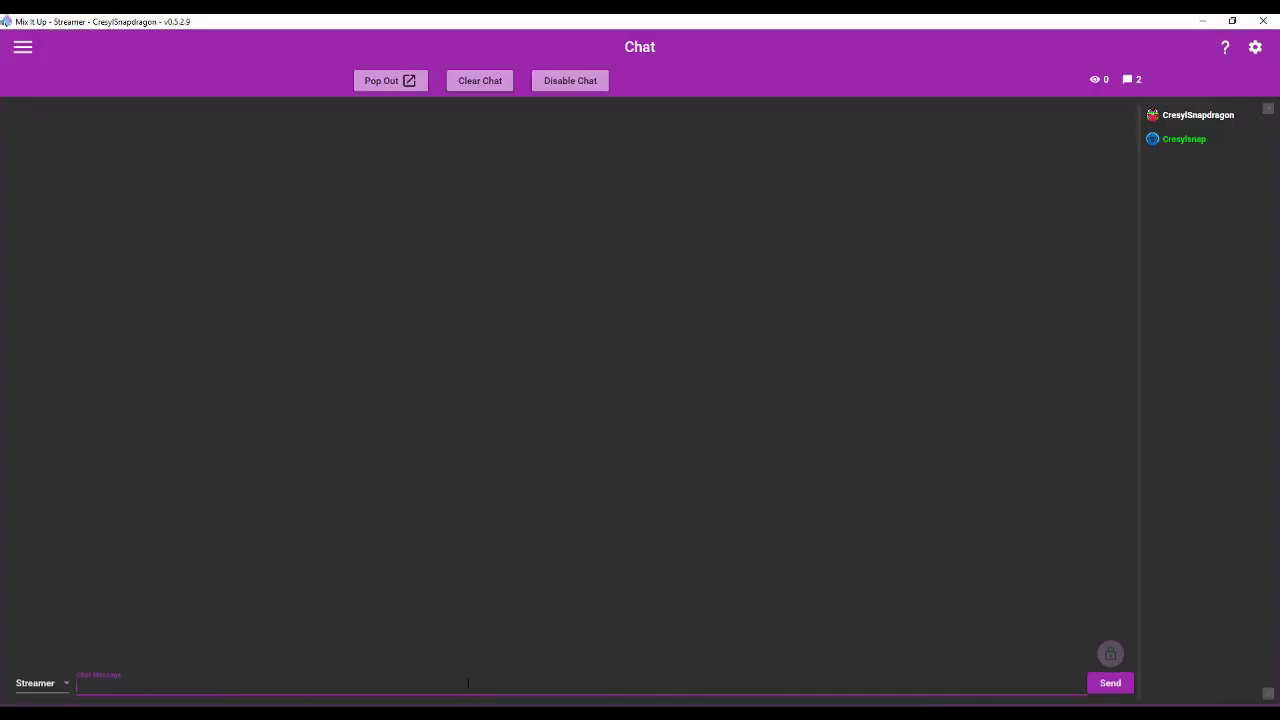
Send !drpepper twice in chat, getting a '4 Dr. peppers' reply, then a cooldown notice
{"action": "type", "text": "!drpepper"}
{"action": "key", "text": "Return"}
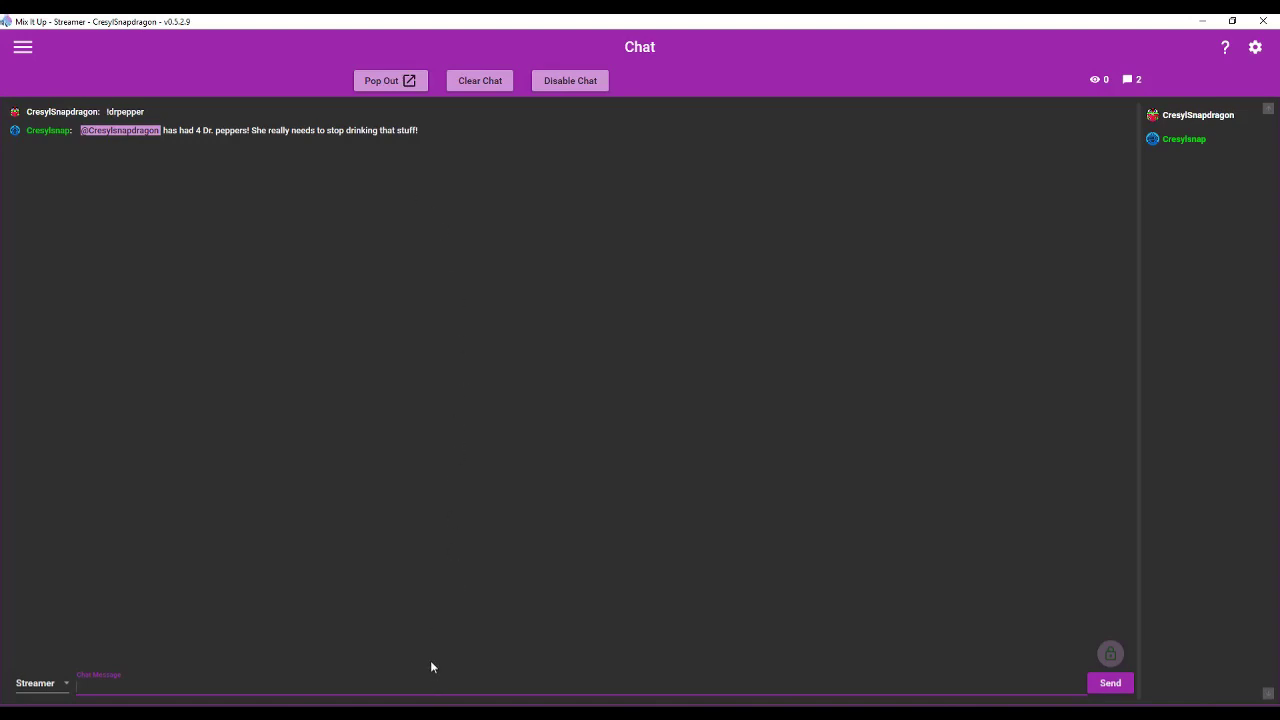
{"action": "type", "text": "drpepper"}
{"action": "key", "text": "Return"}
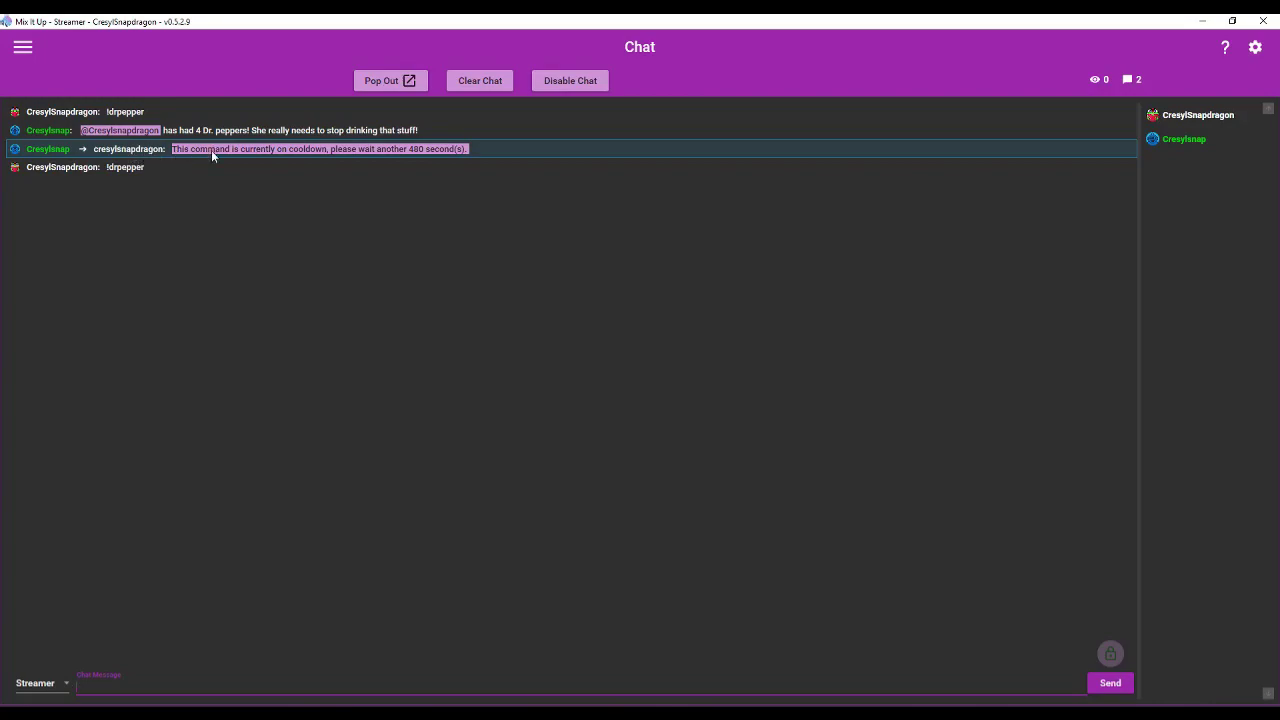
Open the Death command from the Commands list for editing
{"action": "left_click", "coordinate": [23, 47]}
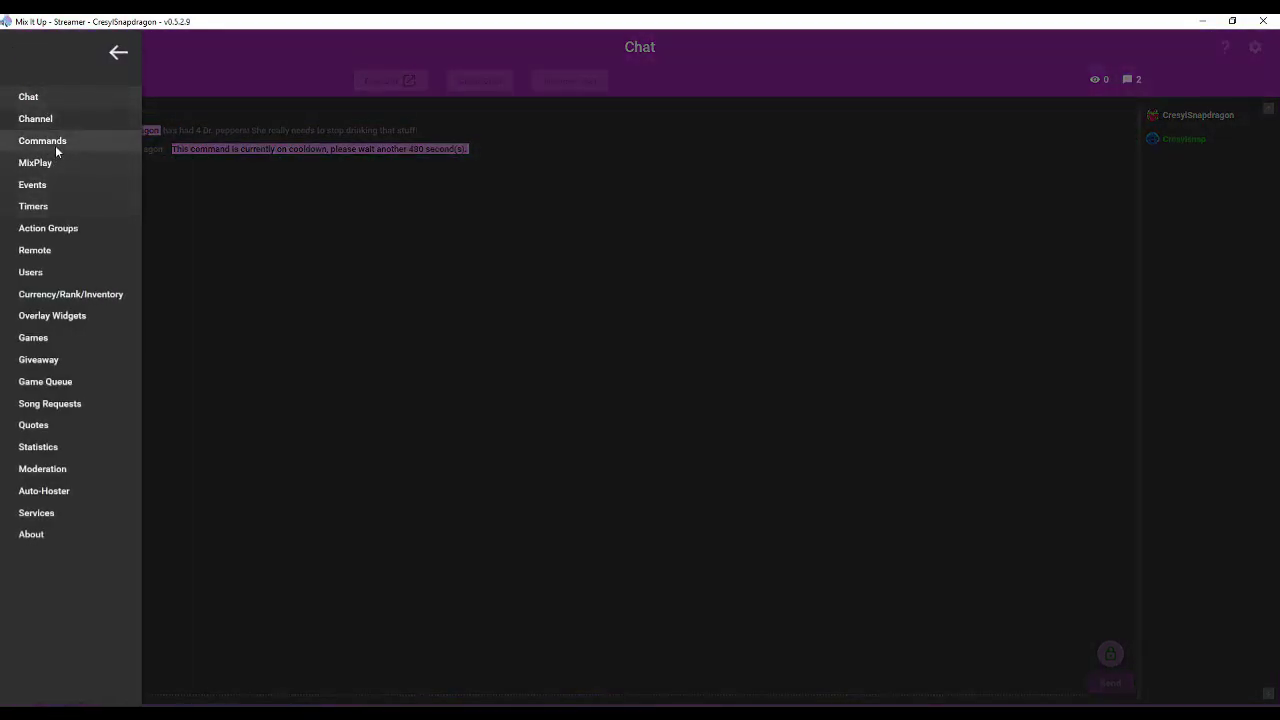
{"action": "left_click", "coordinate": [50, 144]}
{"action": "left_click", "coordinate": [106, 441]}
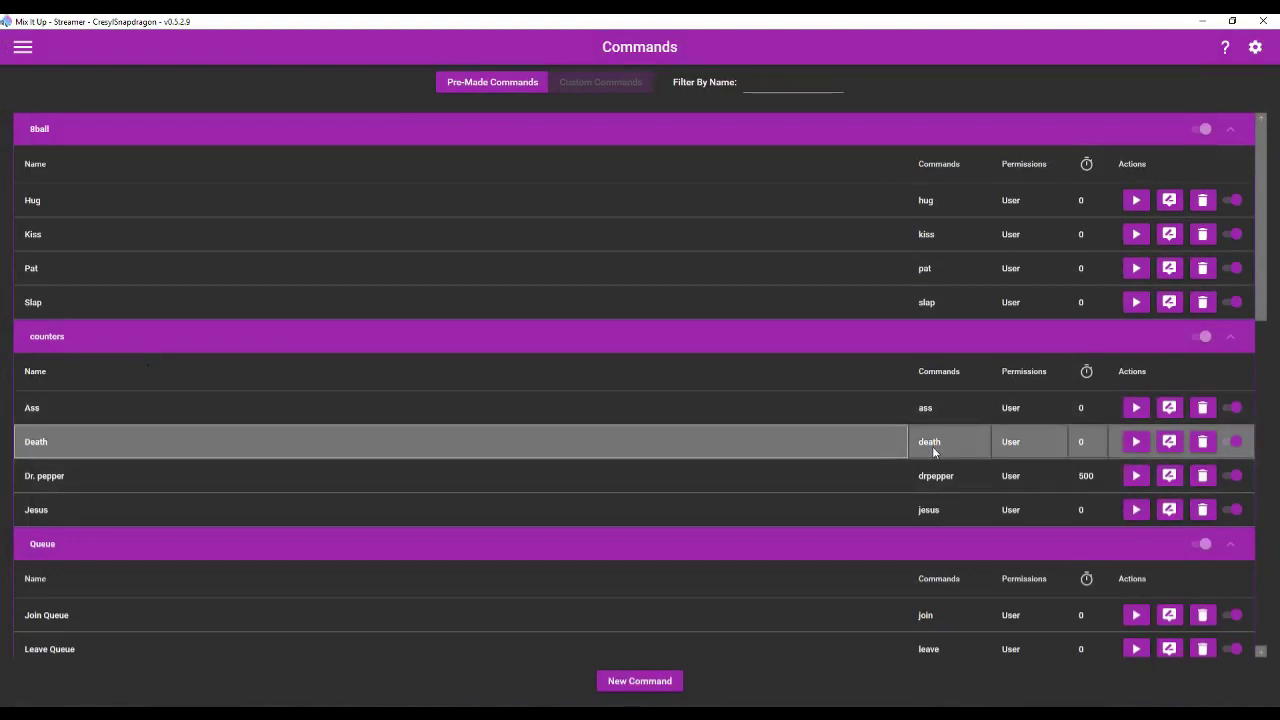
{"action": "left_click", "coordinate": [1167, 444]}
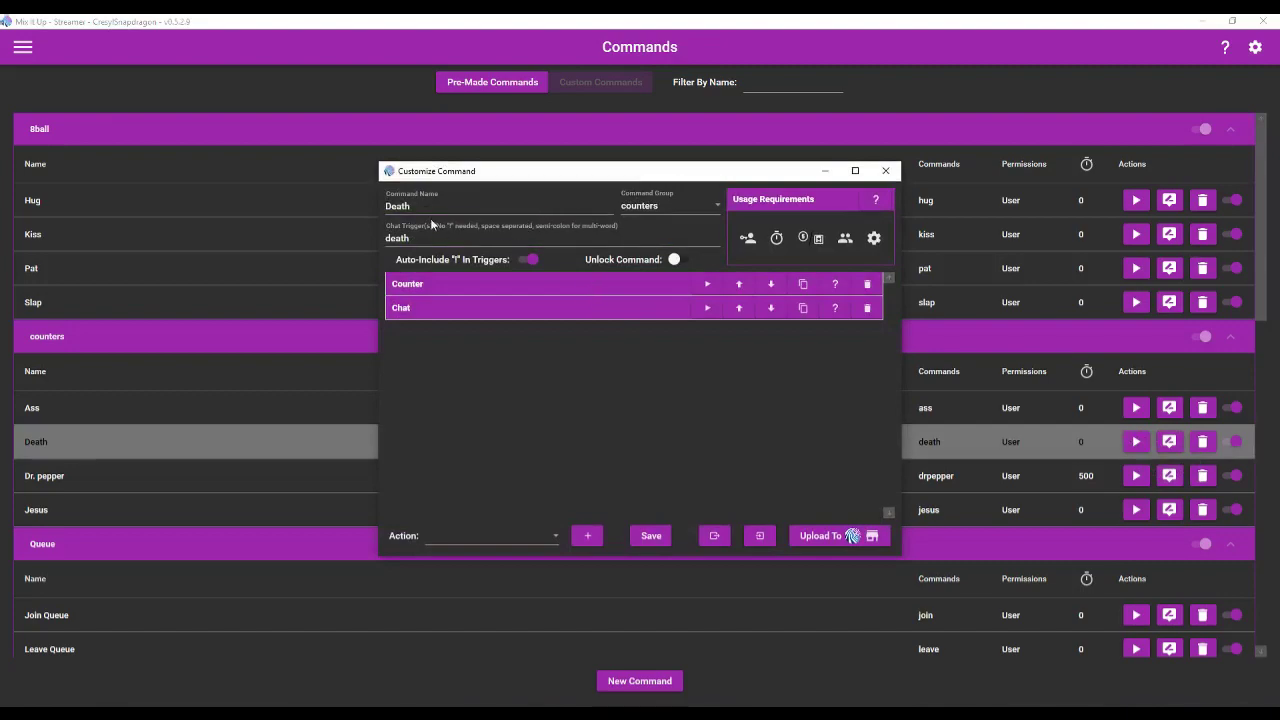
Turn on Reset On Load and Save To File for the Death counter and save
{"action": "left_click", "coordinate": [462, 284]}
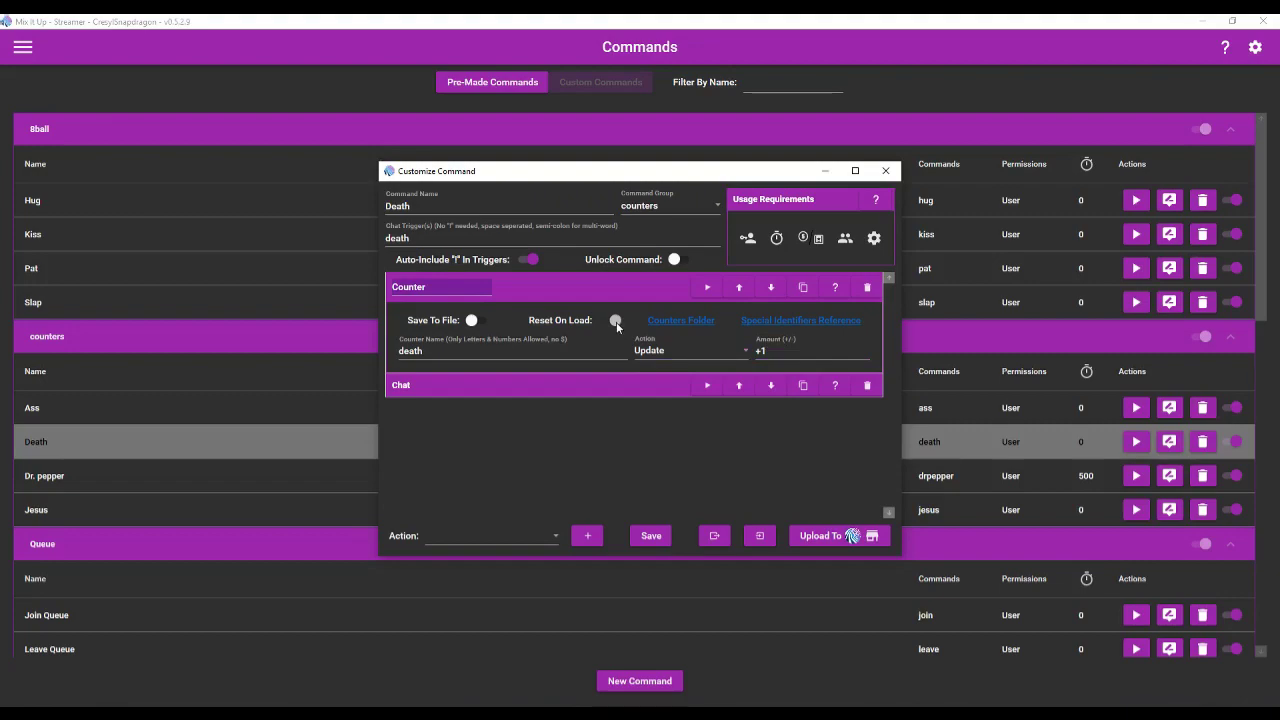
{"action": "left_click", "coordinate": [616, 321]}
{"action": "left_click", "coordinate": [472, 320]}
{"action": "left_click", "coordinate": [579, 388]}
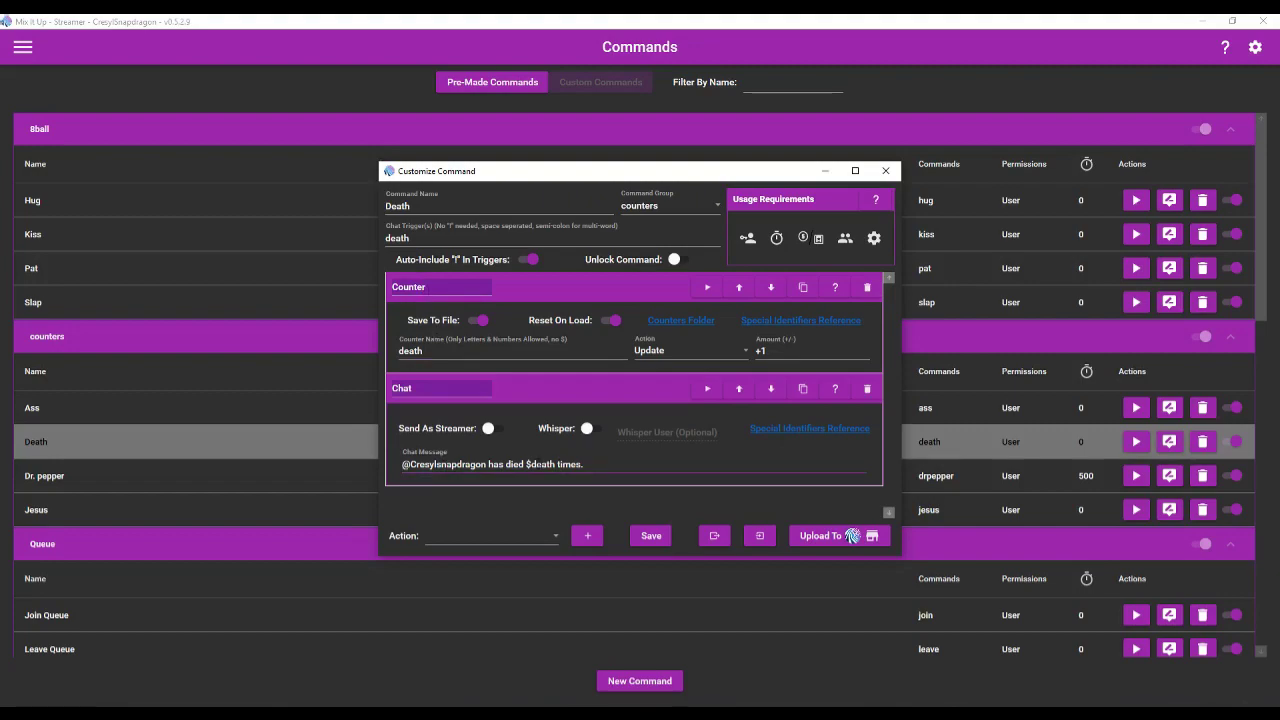
{"action": "left_click", "coordinate": [651, 538]}
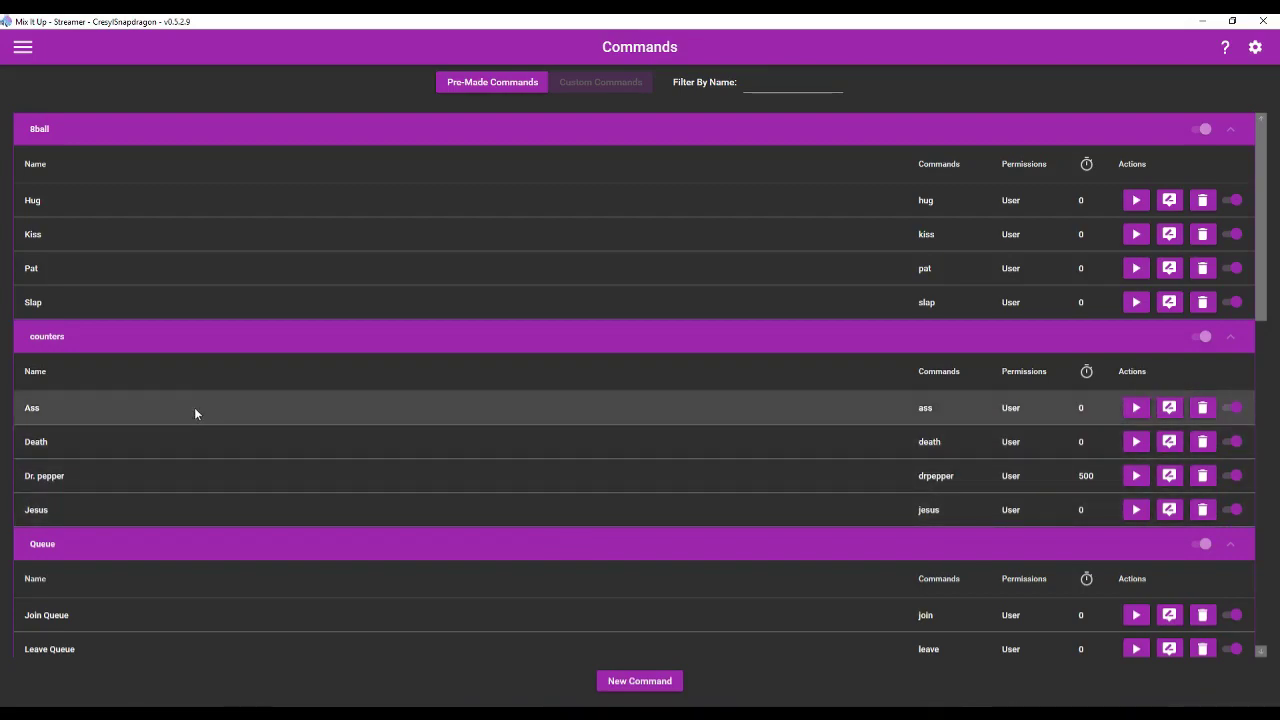
{"action": "left_click", "coordinate": [1169, 407]}
{"action": "left_click", "coordinate": [490, 306]}
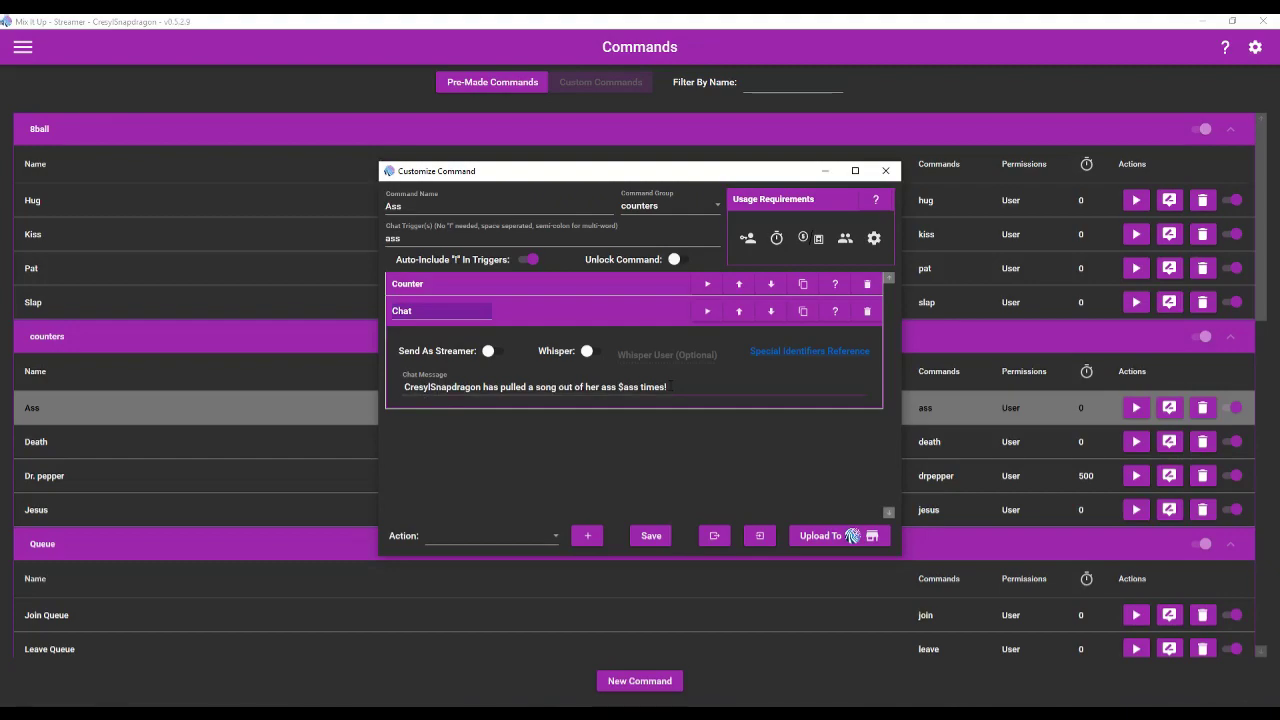
{"action": "left_click", "coordinate": [885, 171]}
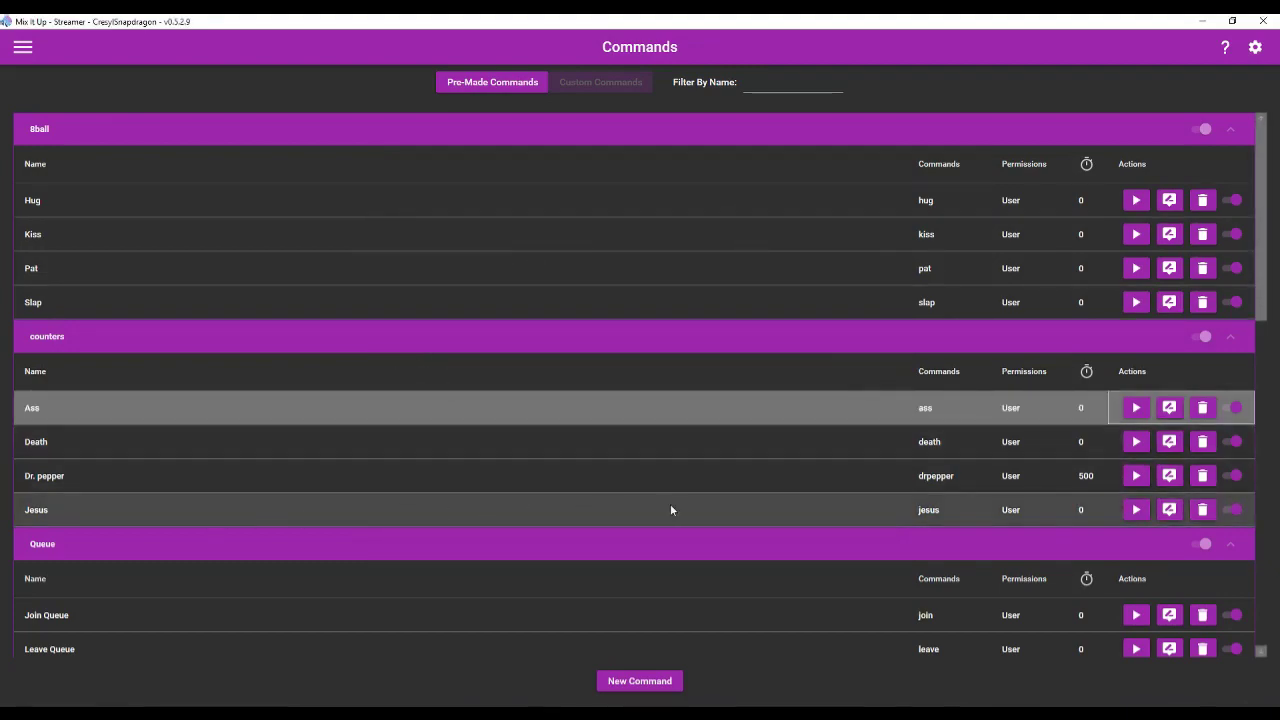
{"action": "left_click", "coordinate": [1169, 510]}
{"action": "left_click", "coordinate": [464, 290]}
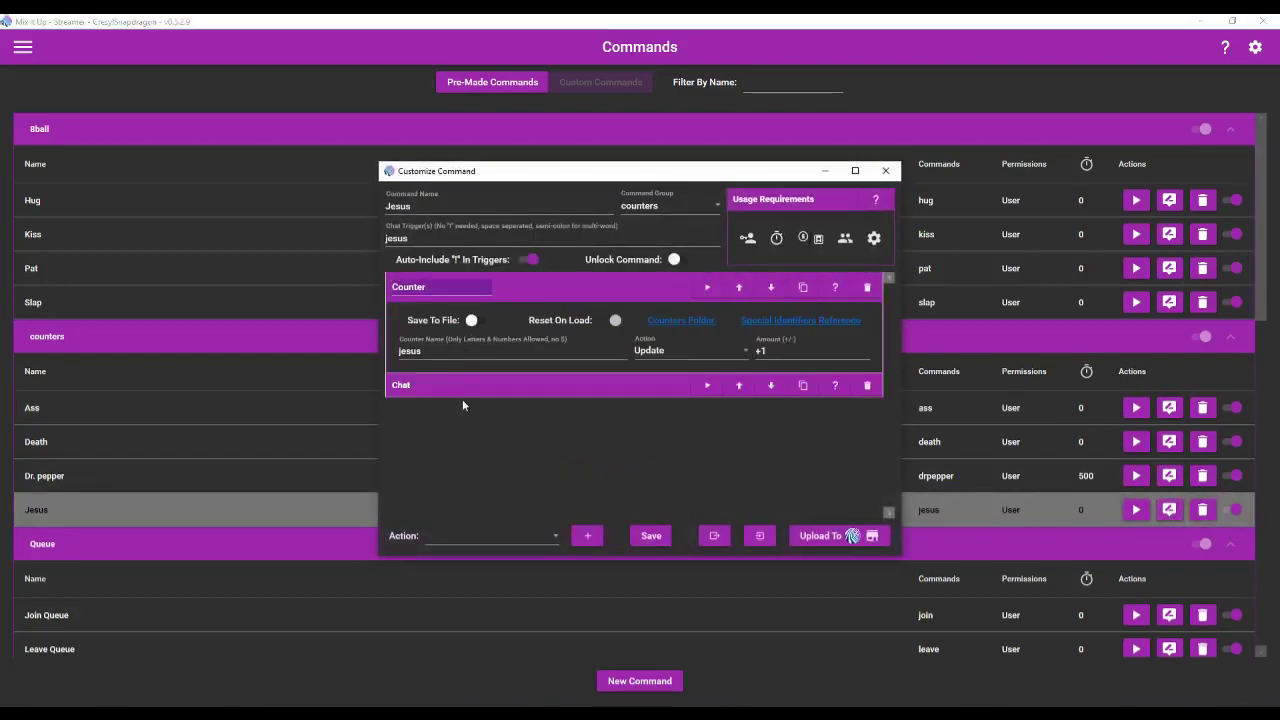
{"action": "left_click", "coordinate": [461, 395]}
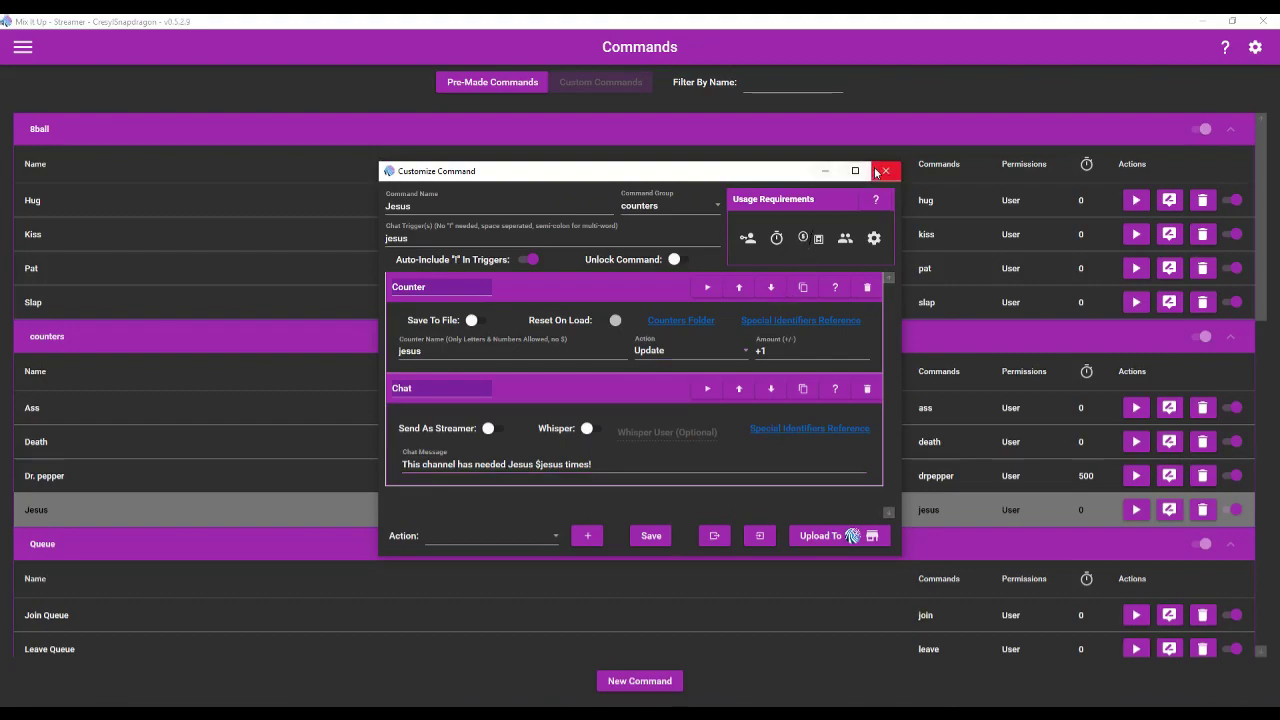
{"action": "left_click", "coordinate": [876, 172]}
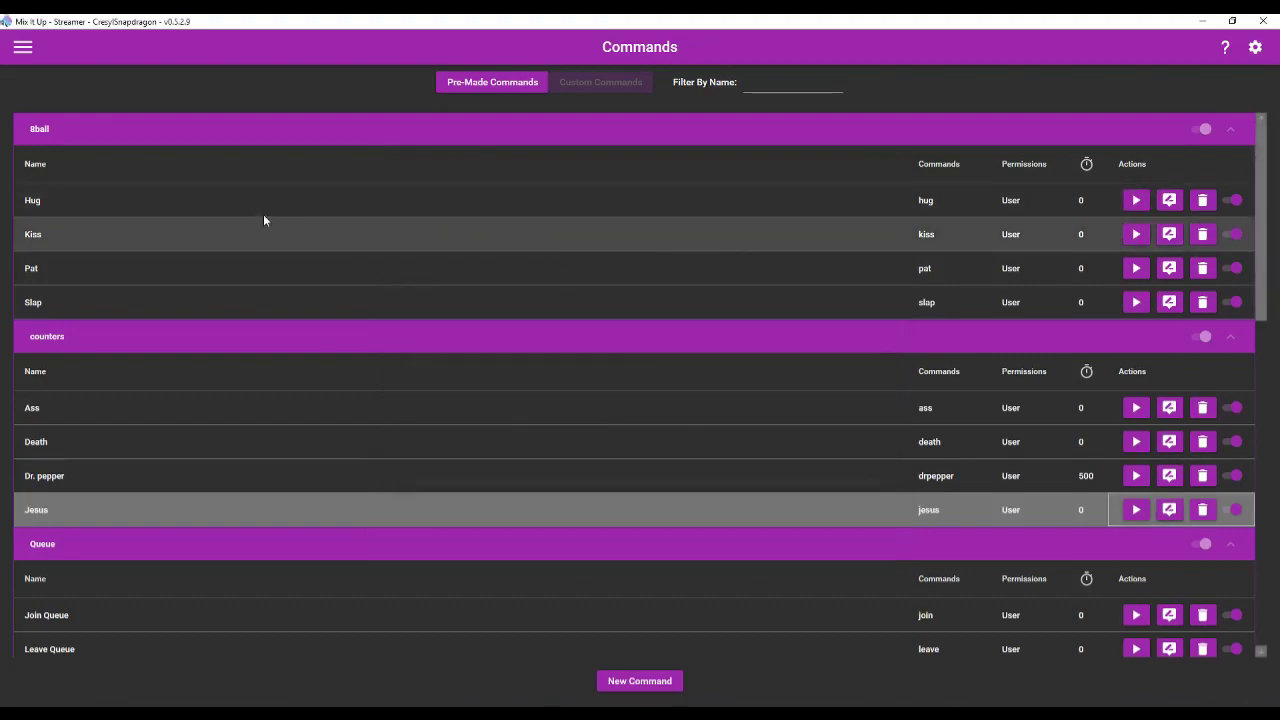